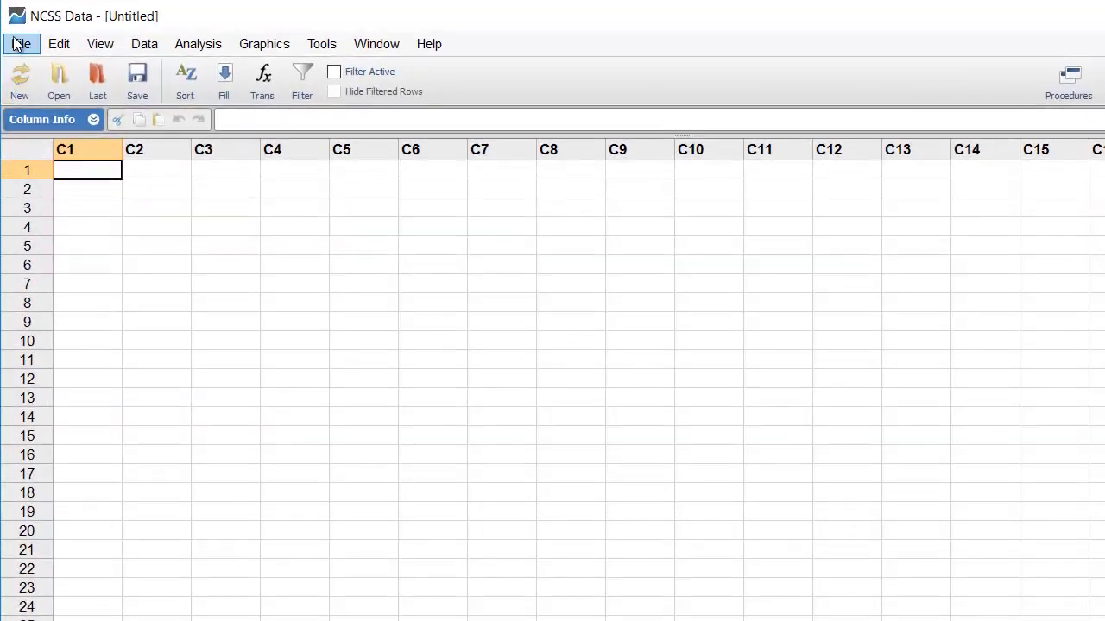
Import the Height, Weight and sex columns from Regression.XLSX, then save as Regression.NCSS.
click(21, 43)
mouse_move(63, 198)
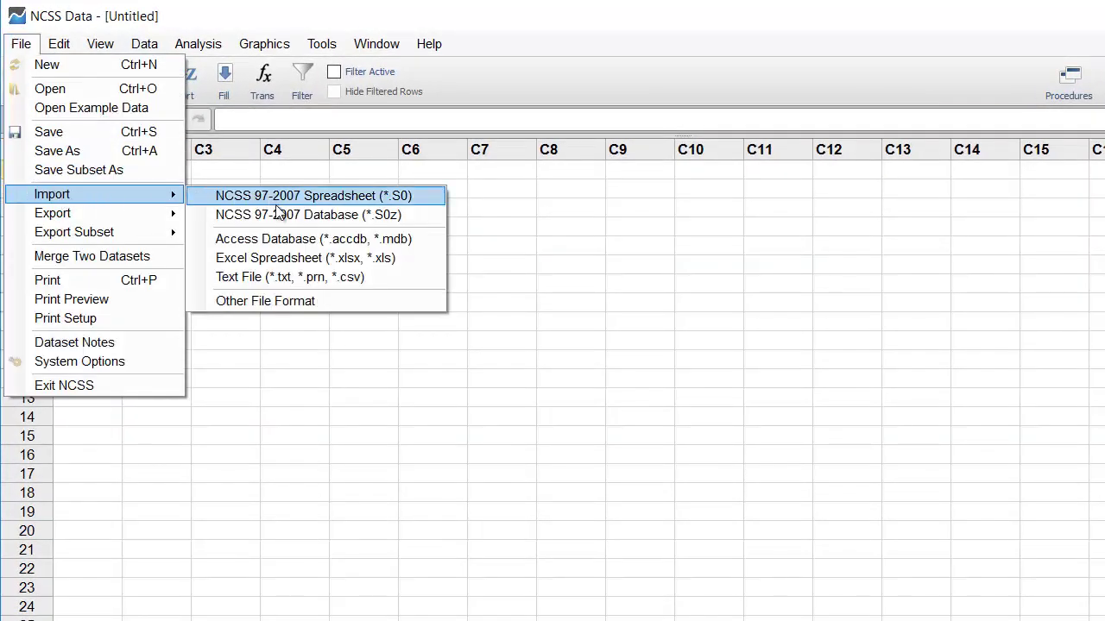
click(277, 258)
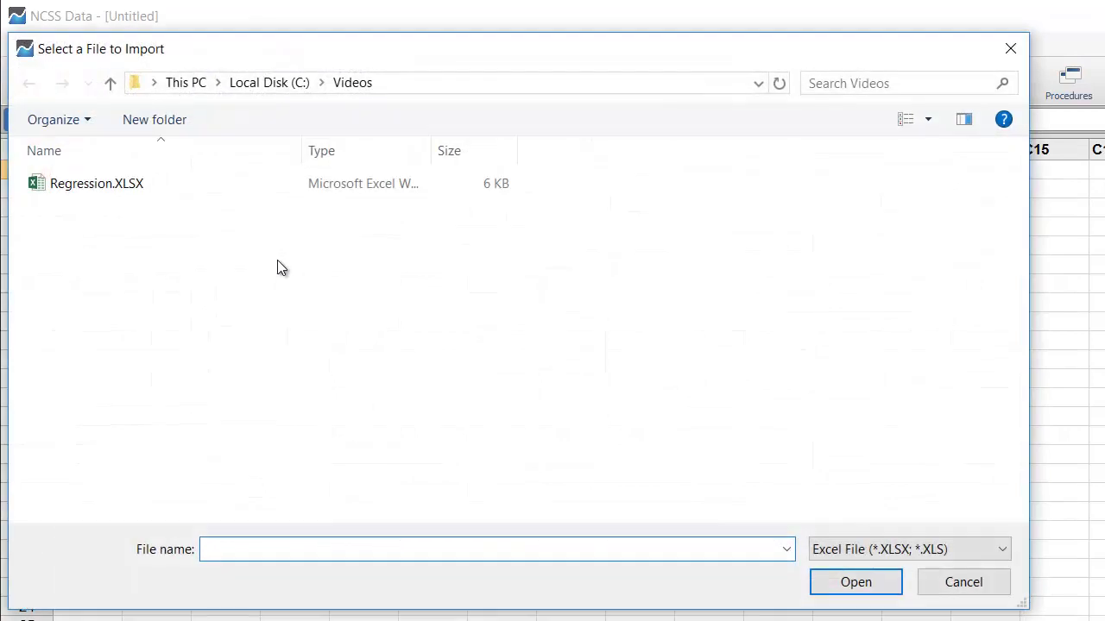
click(178, 186)
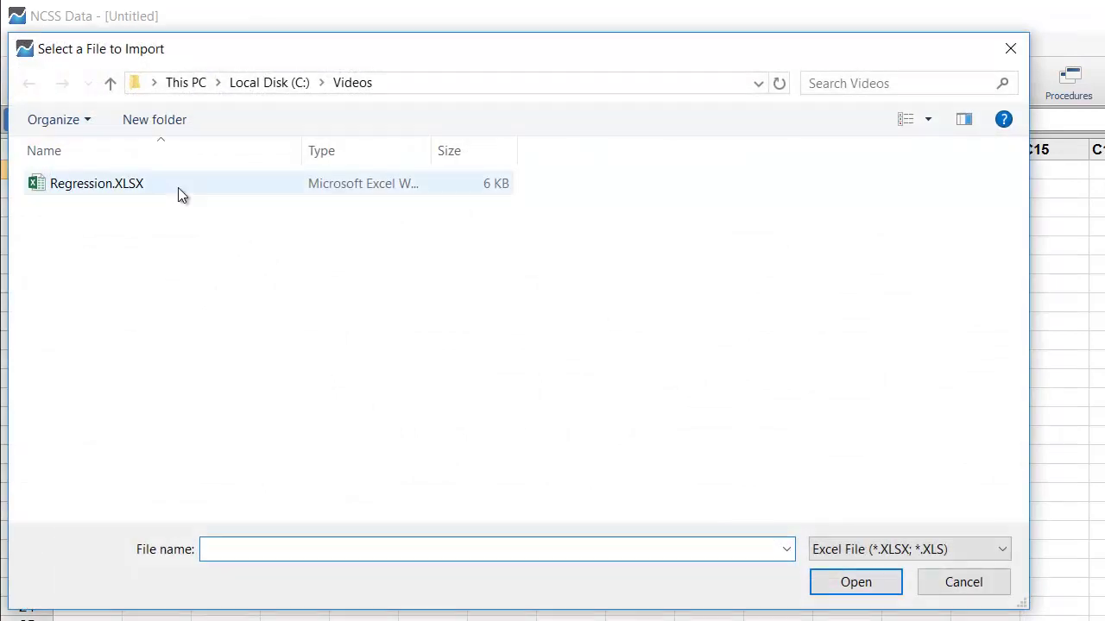
click(855, 583)
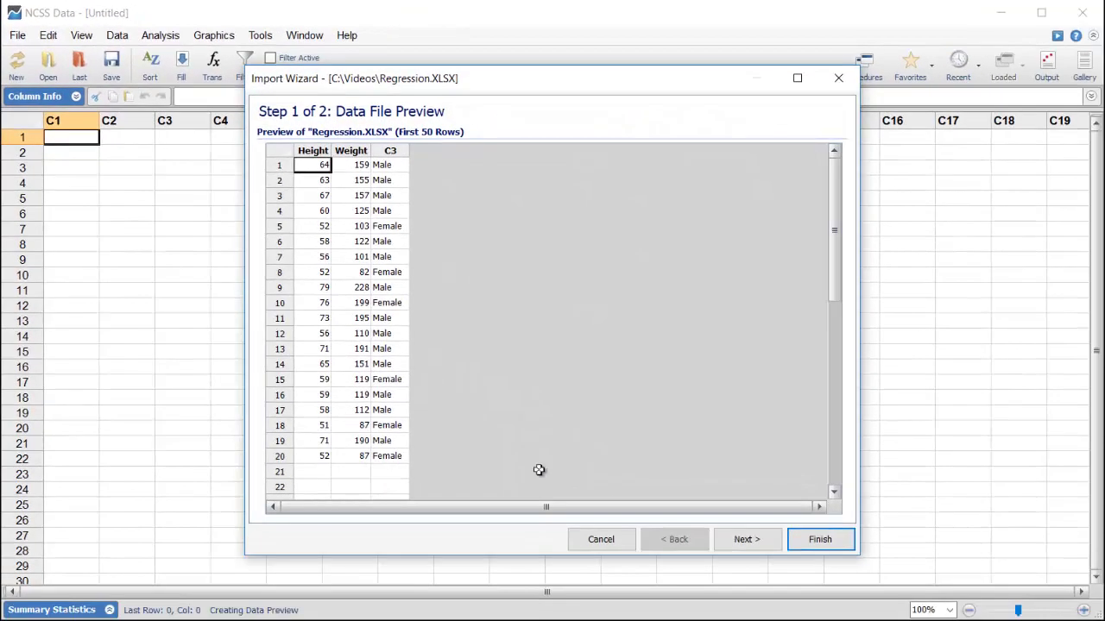
click(747, 542)
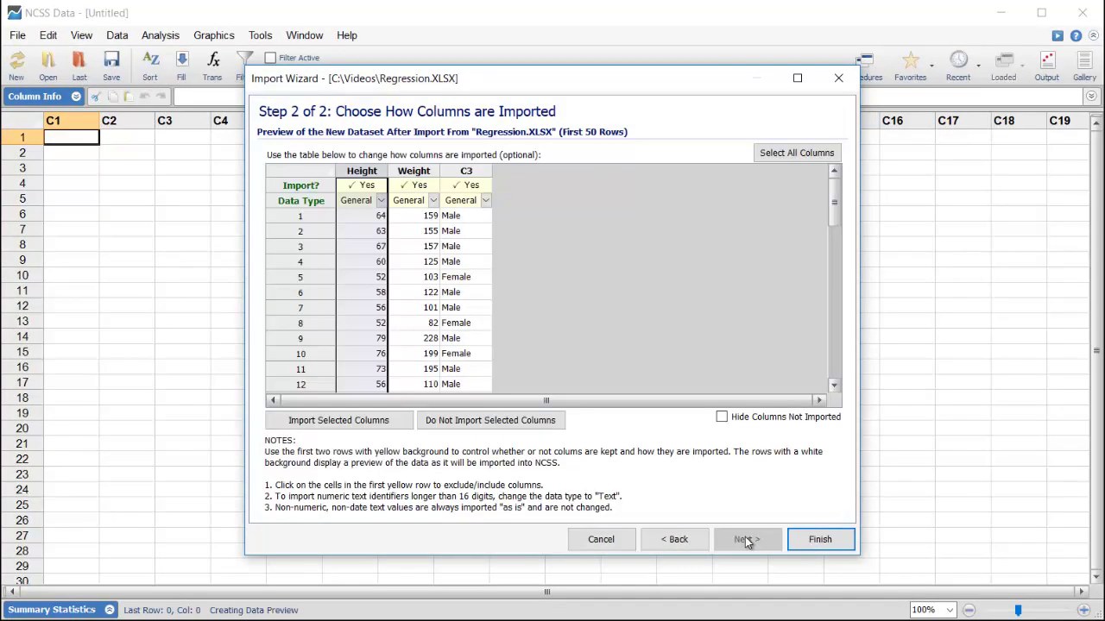
click(820, 541)
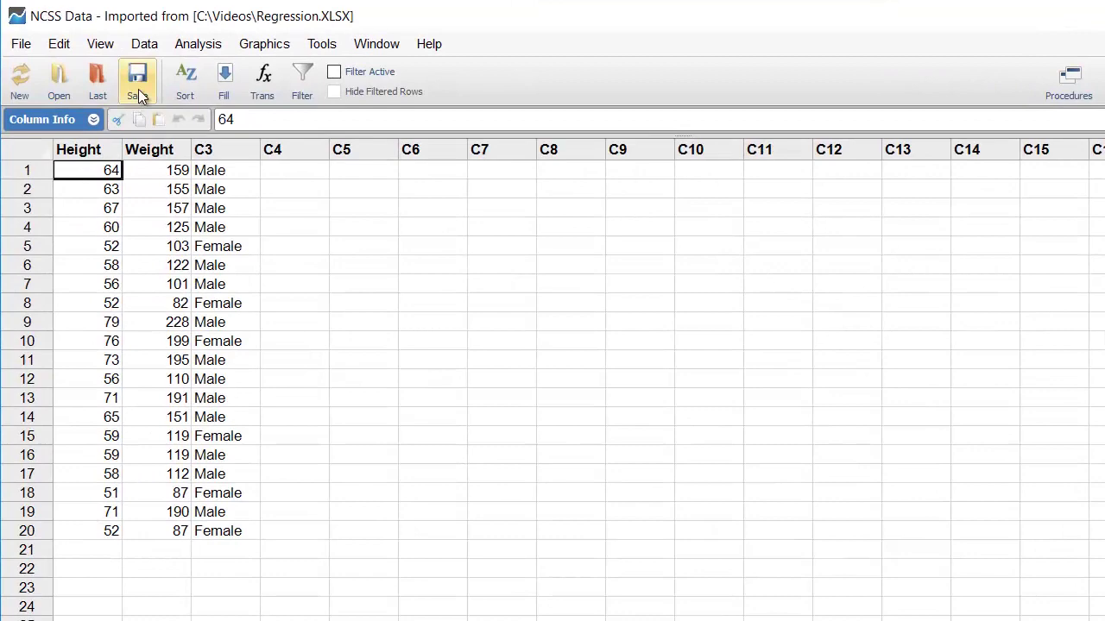
click(111, 72)
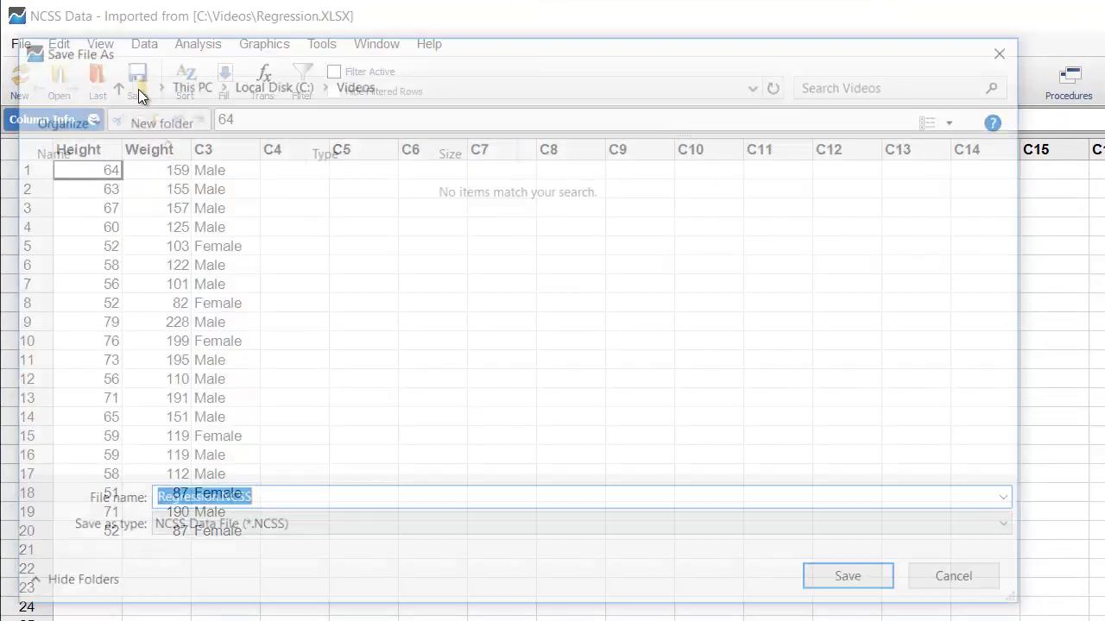
click(850, 584)
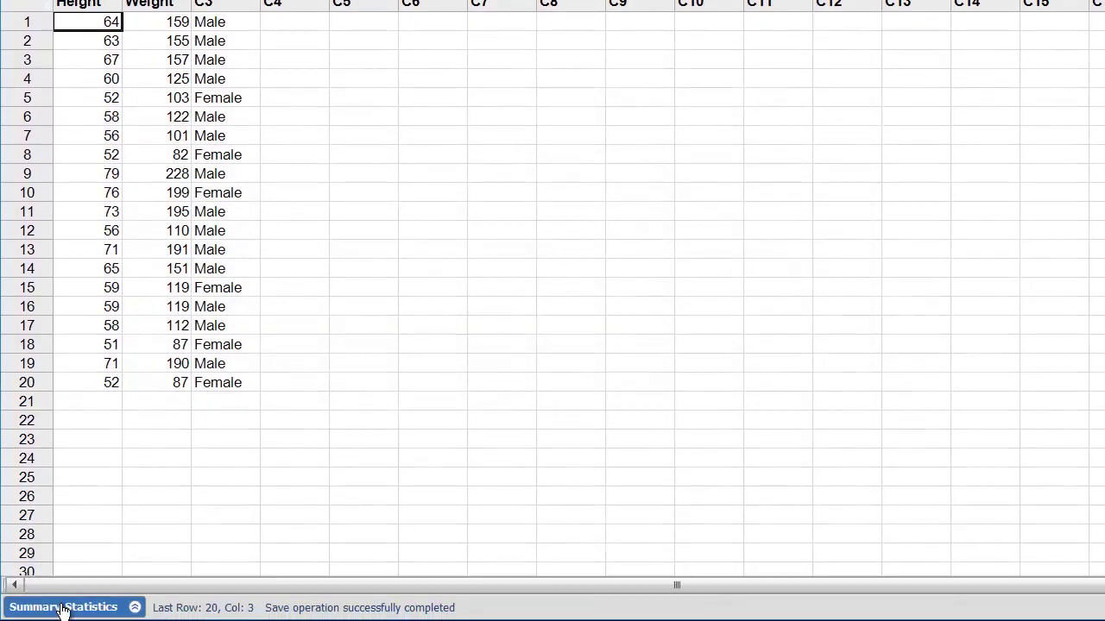
Show summary statistics, adding Last Row, Empty Cells and Lower/Upper 95% CL Mean.
click(62, 608)
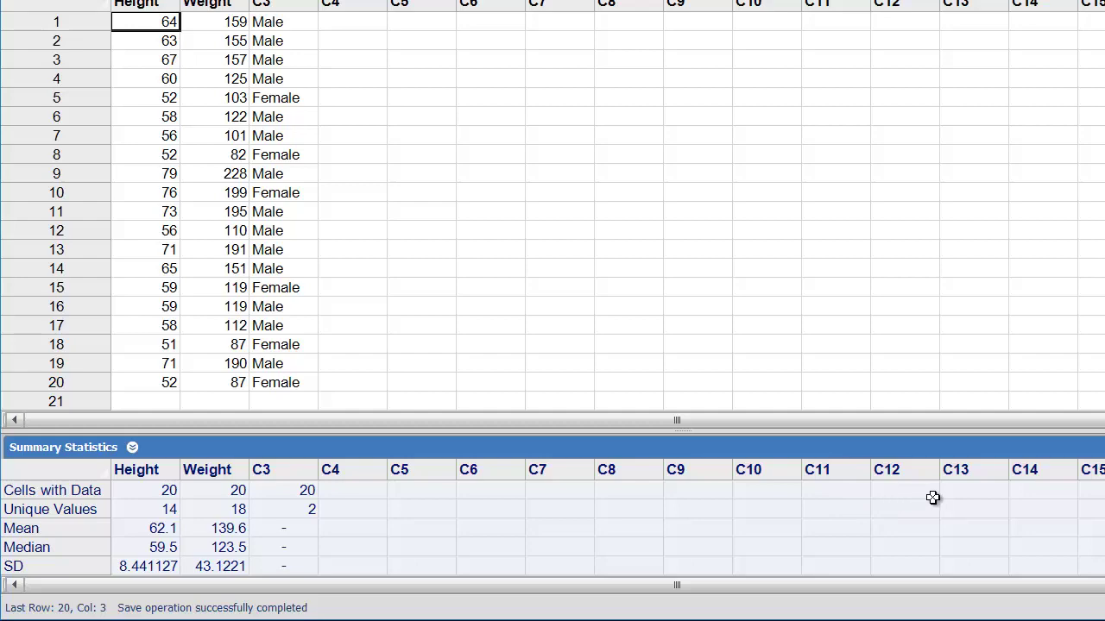
click(1104, 444)
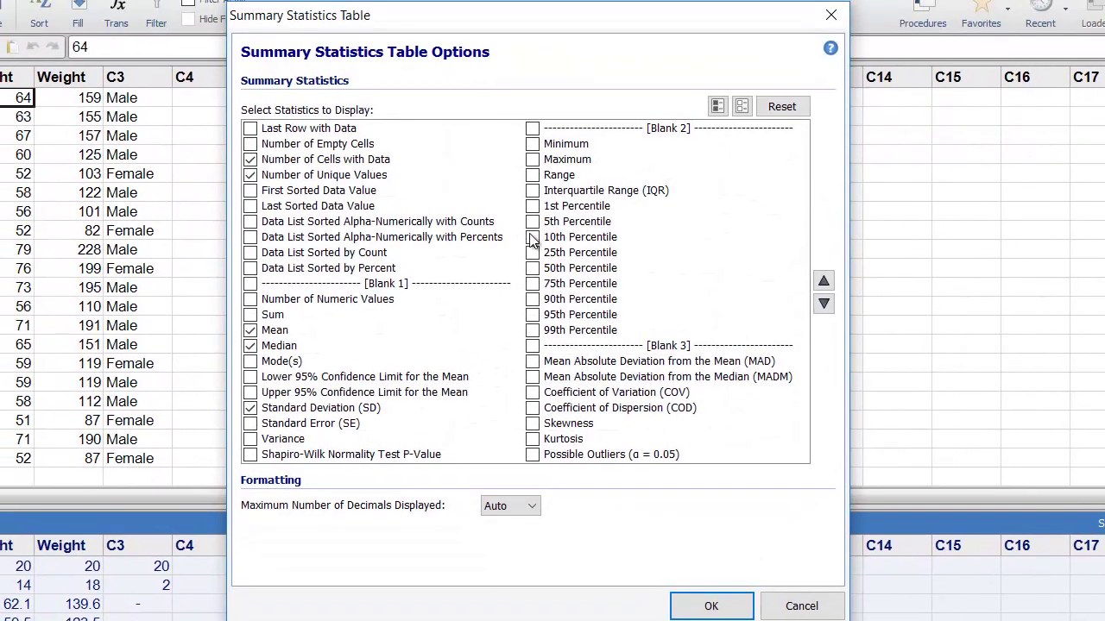
click(270, 103)
click(271, 117)
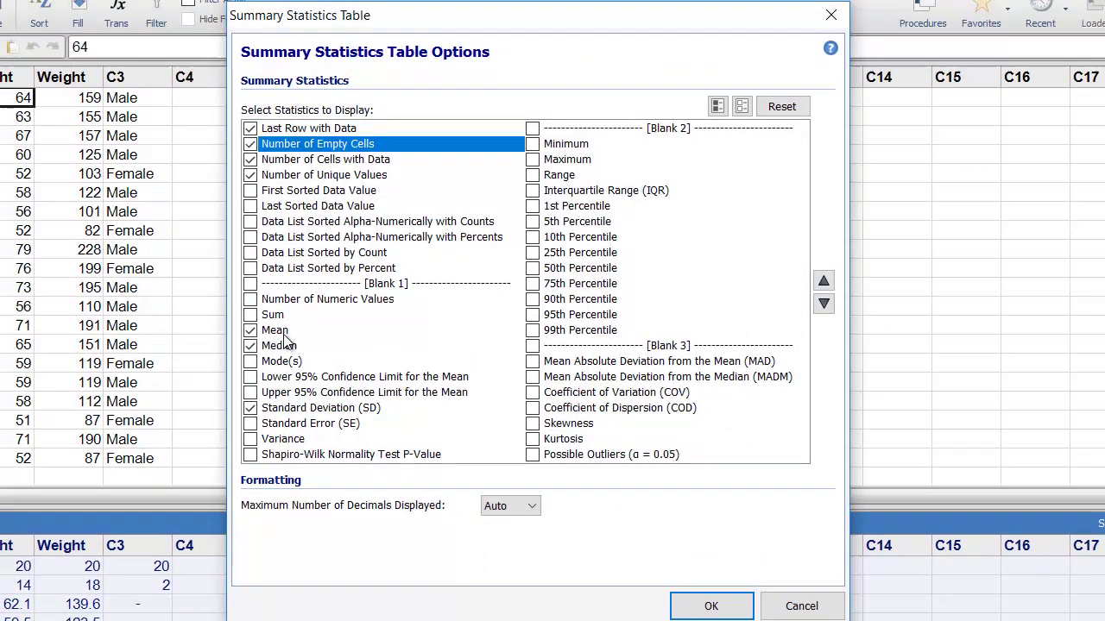
click(277, 378)
click(278, 393)
click(674, 602)
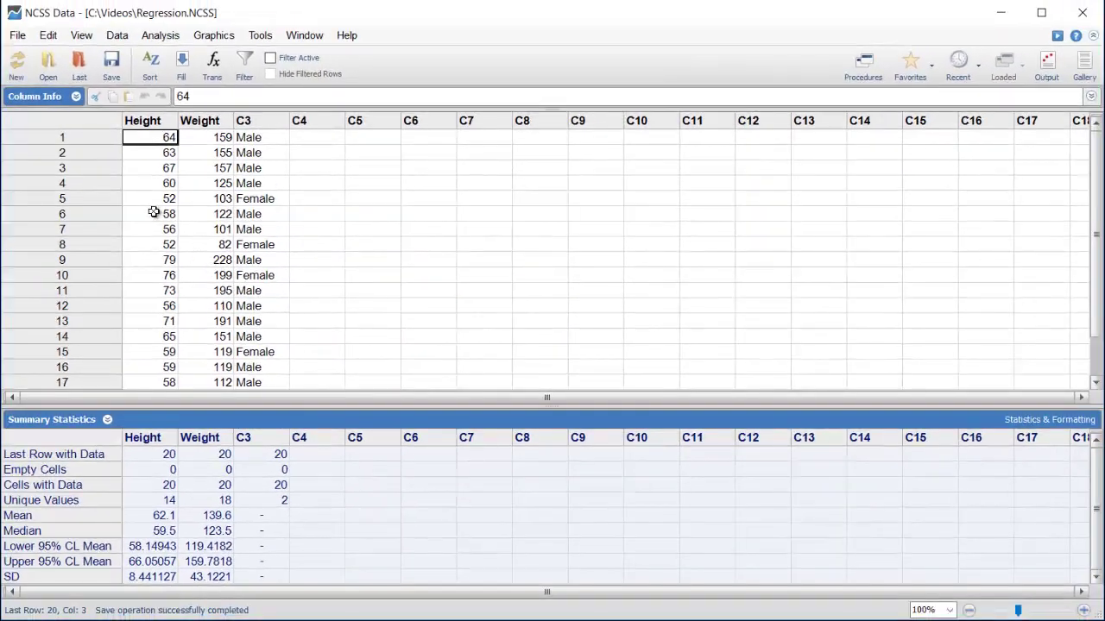
Clear the Height and Weight values in rows 6–11 as a test, then undo it.
drag(153, 213, 204, 286)
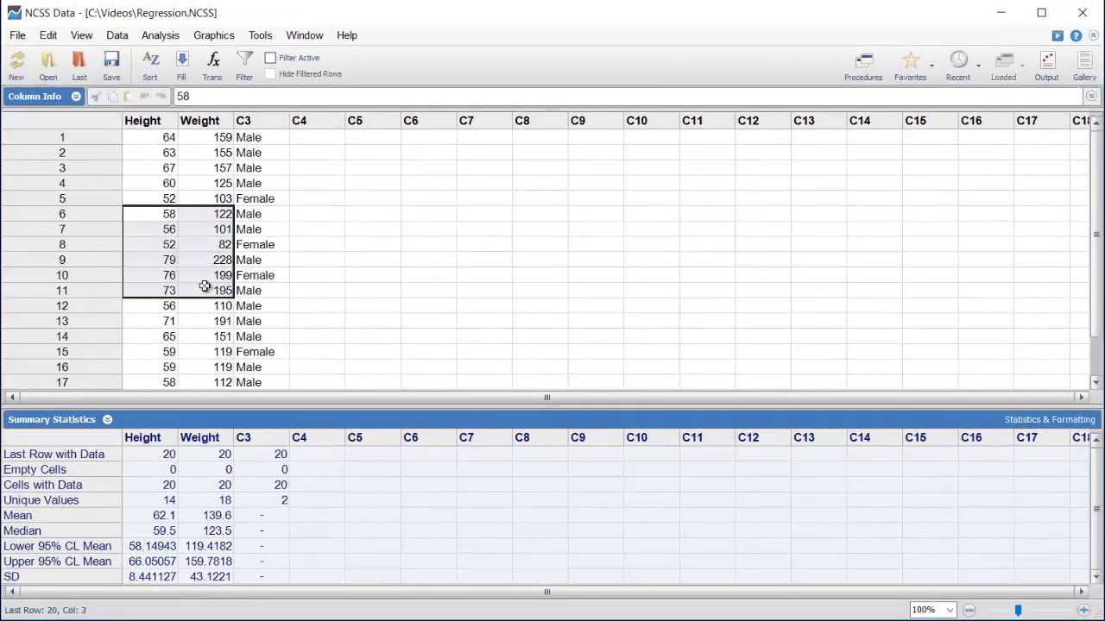
key(Delete)
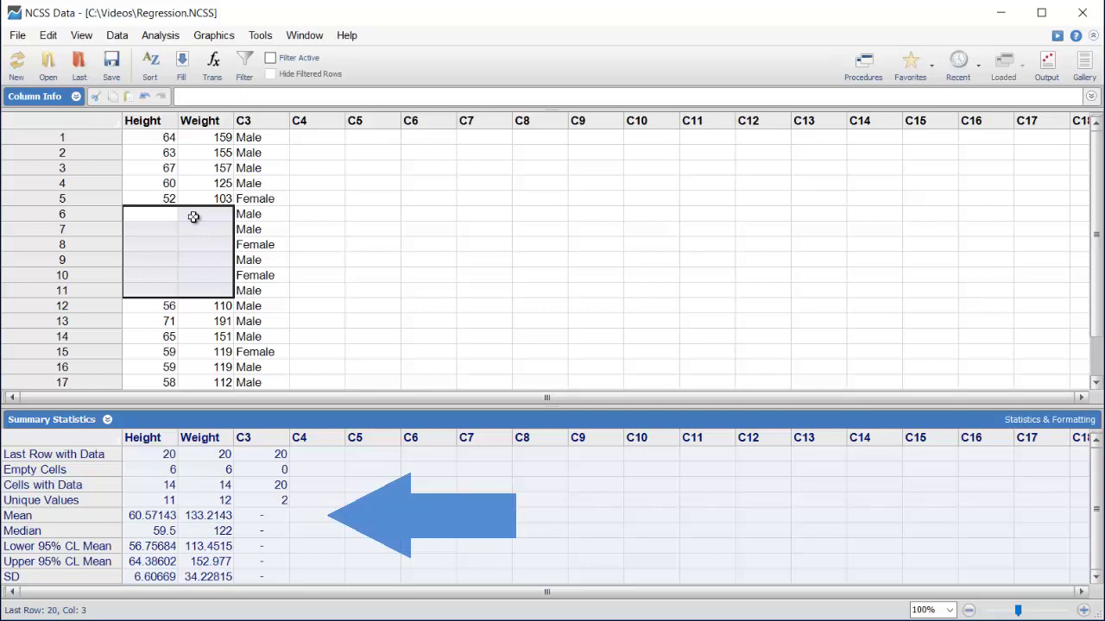
click(144, 96)
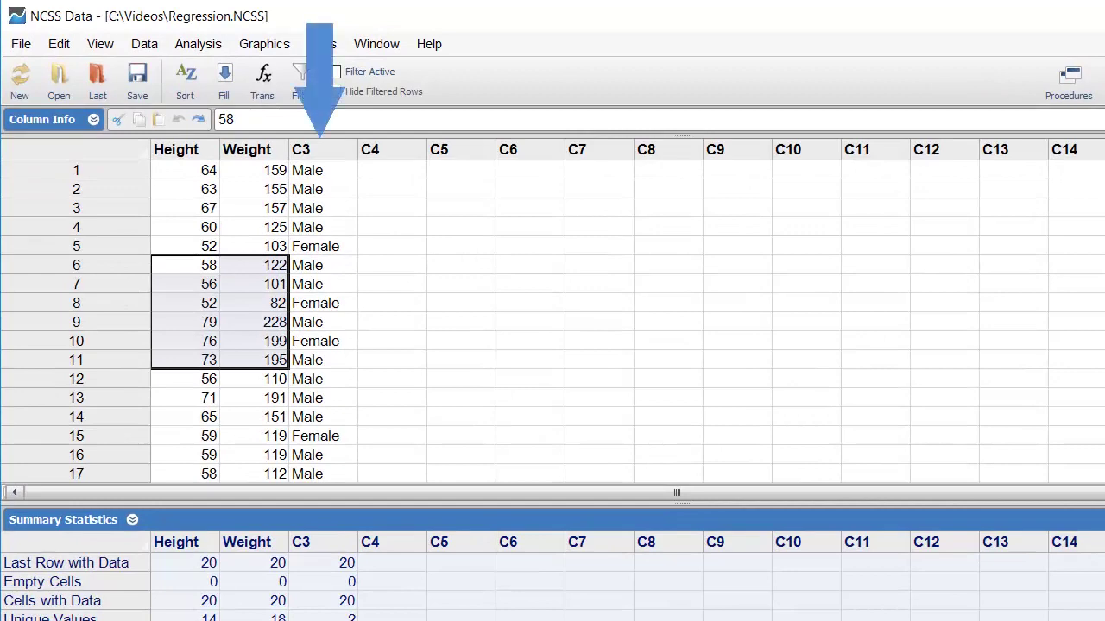
Rename column C3 to Gender in the column properties.
click(55, 121)
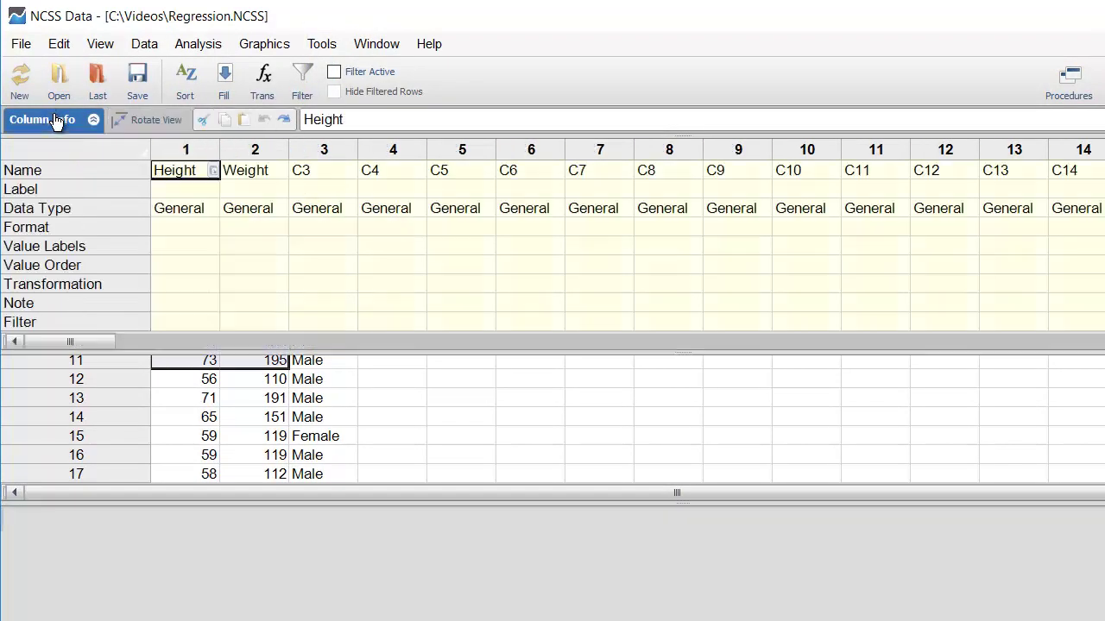
click(301, 171)
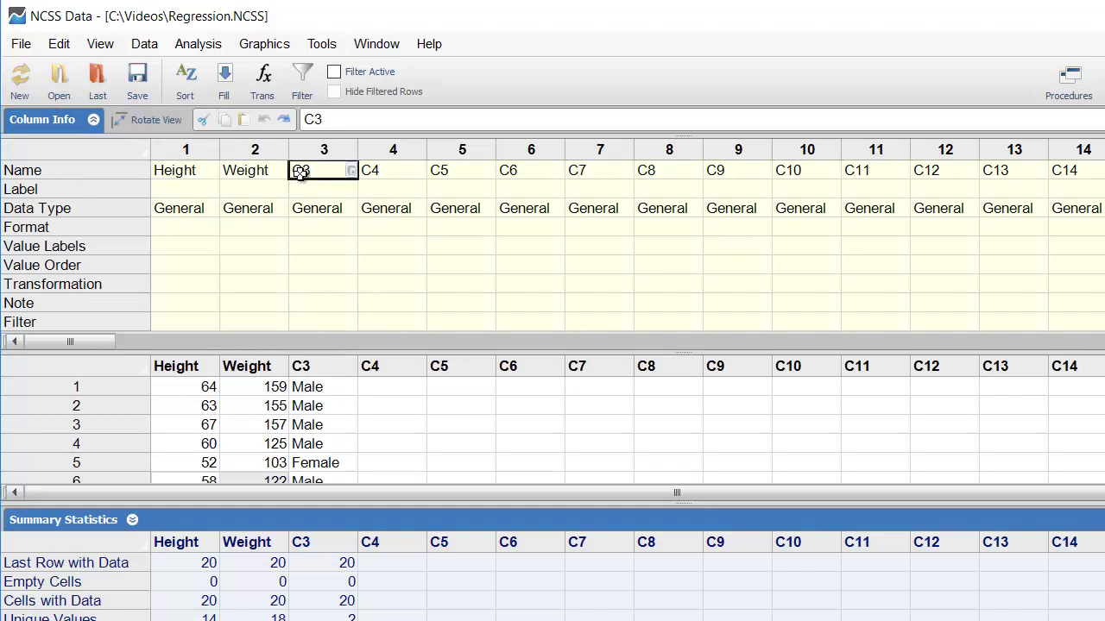
text(Gender)
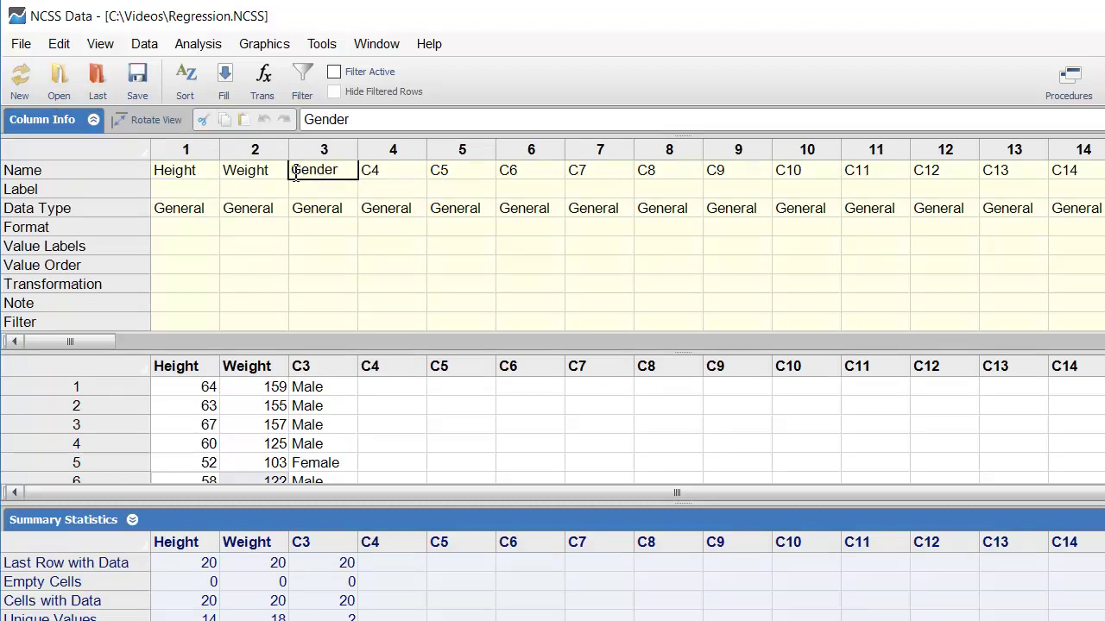
Add a list filter on Gender that keeps only the Male rows.
click(348, 324)
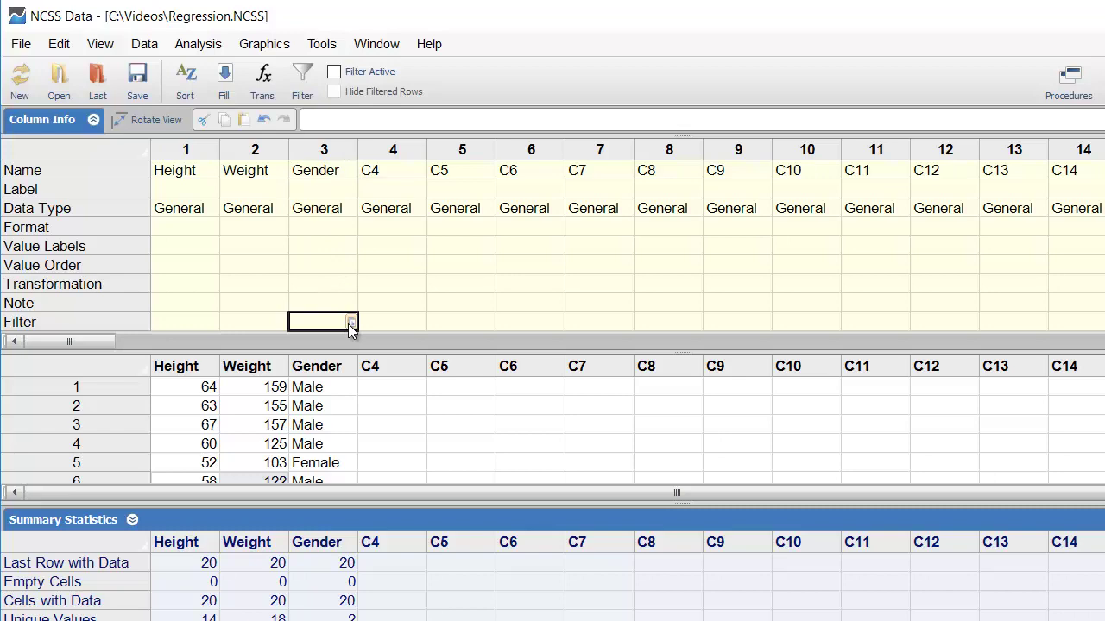
click(348, 324)
click(811, 461)
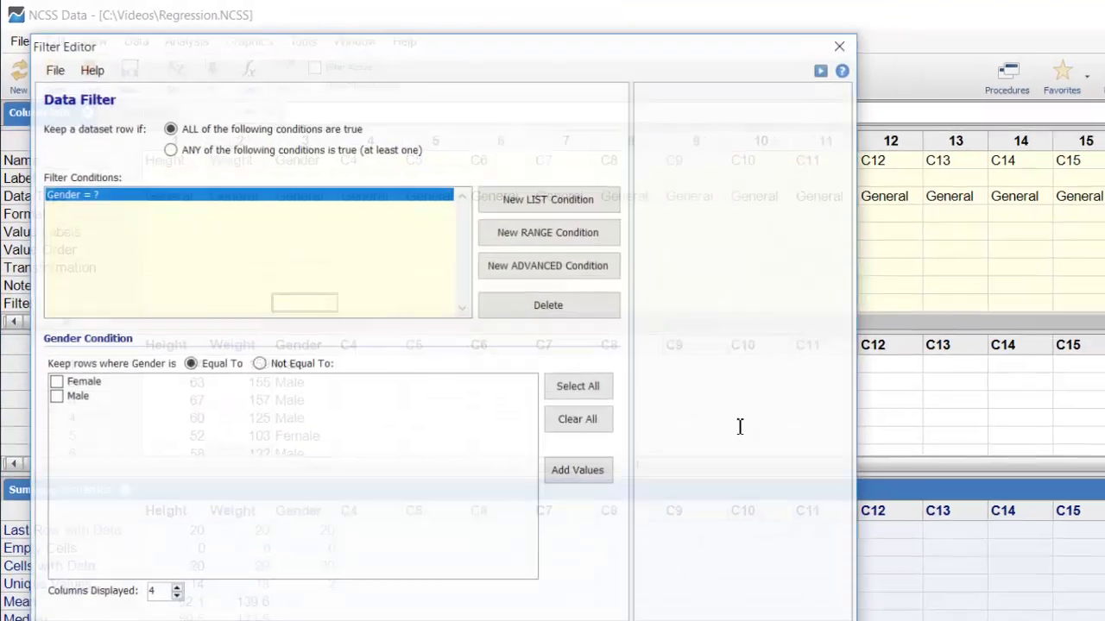
click(56, 396)
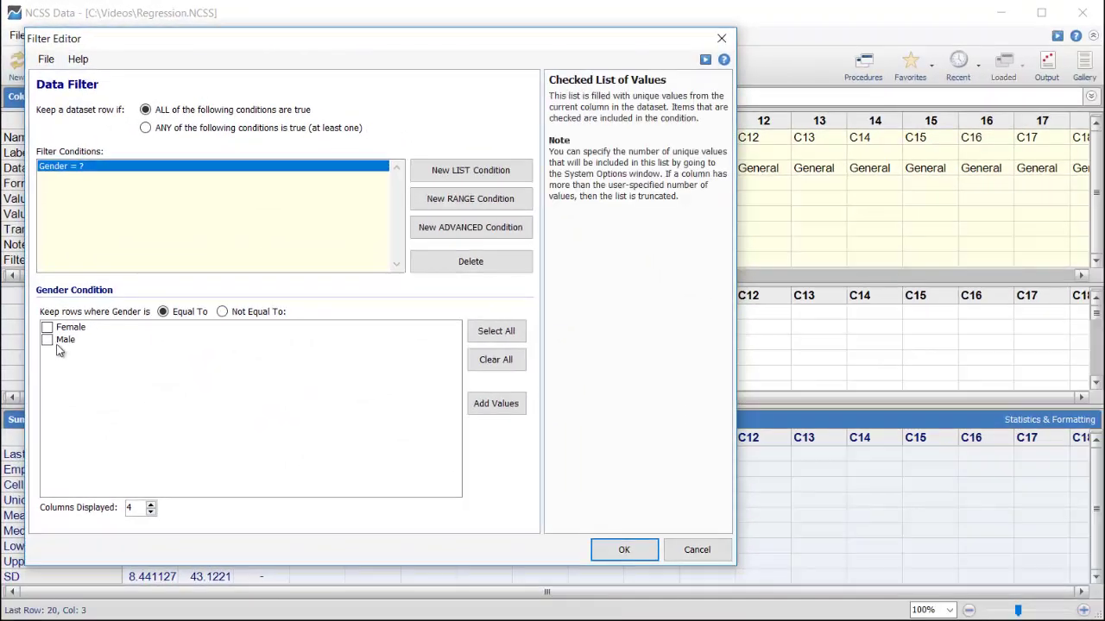
click(625, 549)
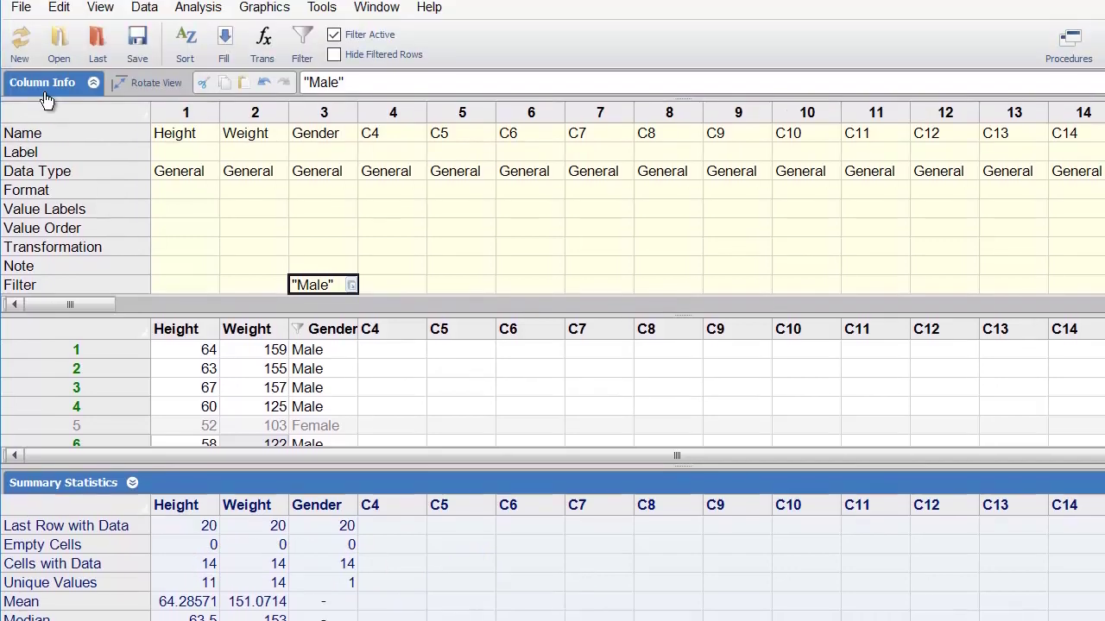
Collapse Column Info and open Analysis > Regression > Linear Regression and Correlation.
click(48, 123)
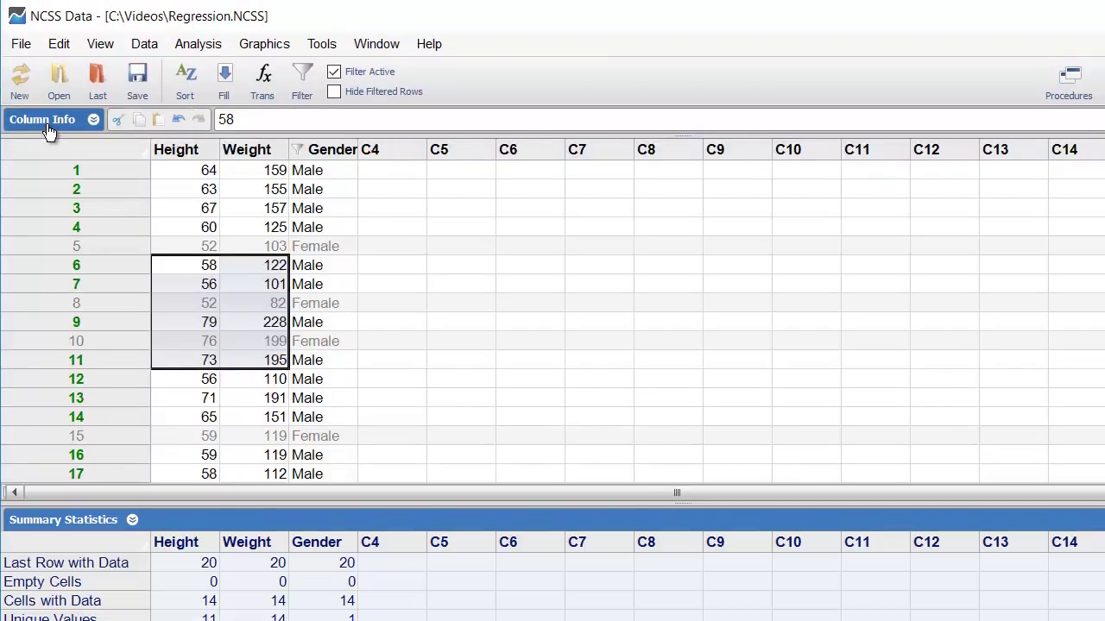
click(209, 48)
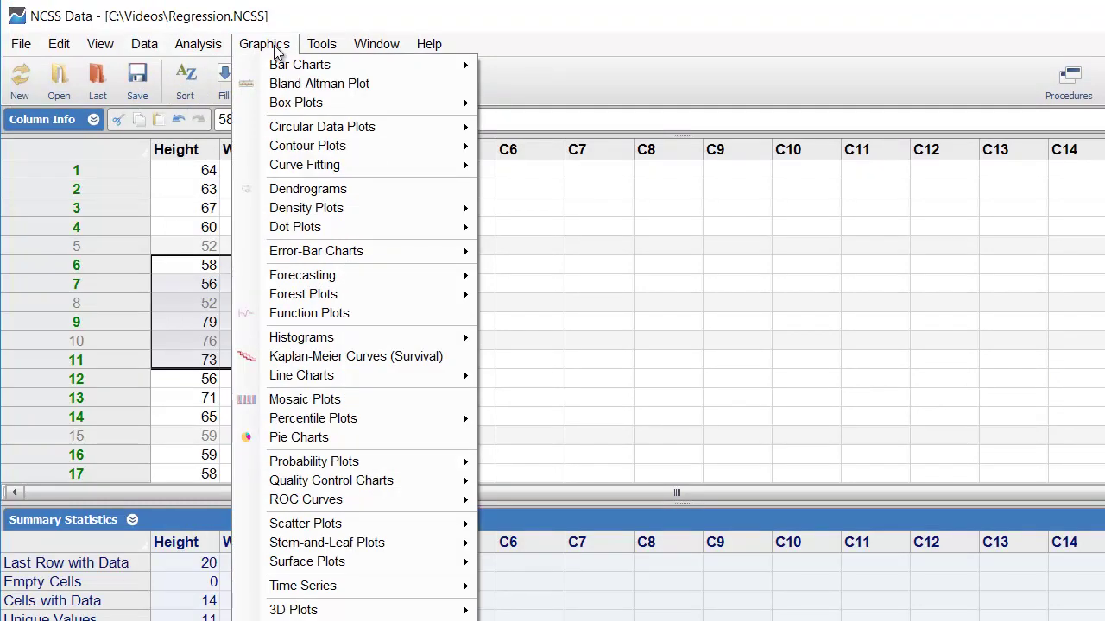
mouse_move(208, 52)
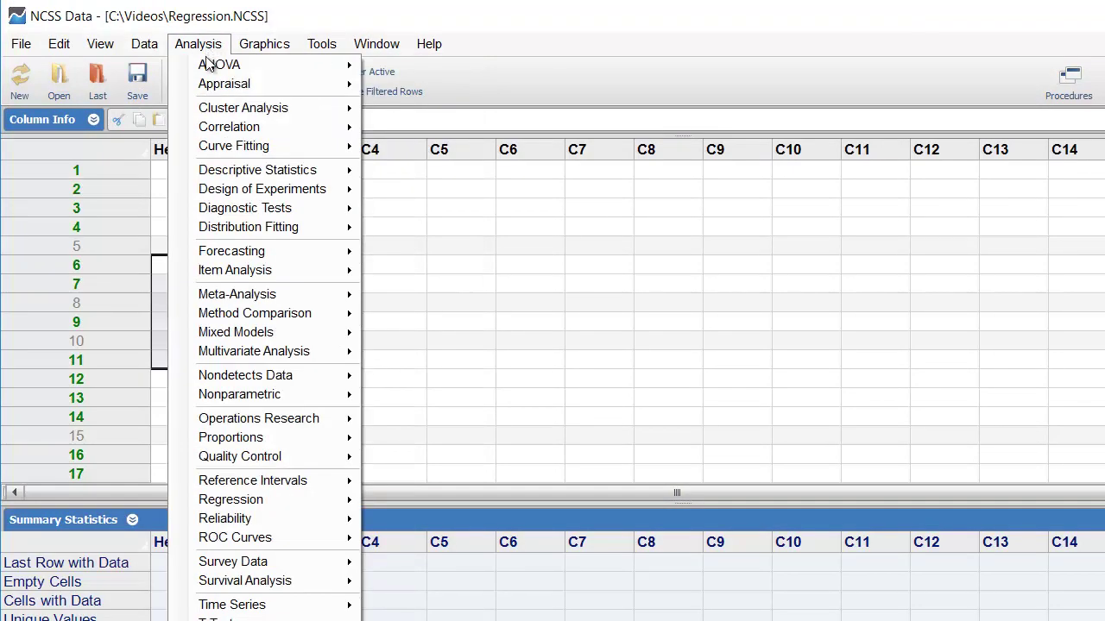
mouse_move(245, 507)
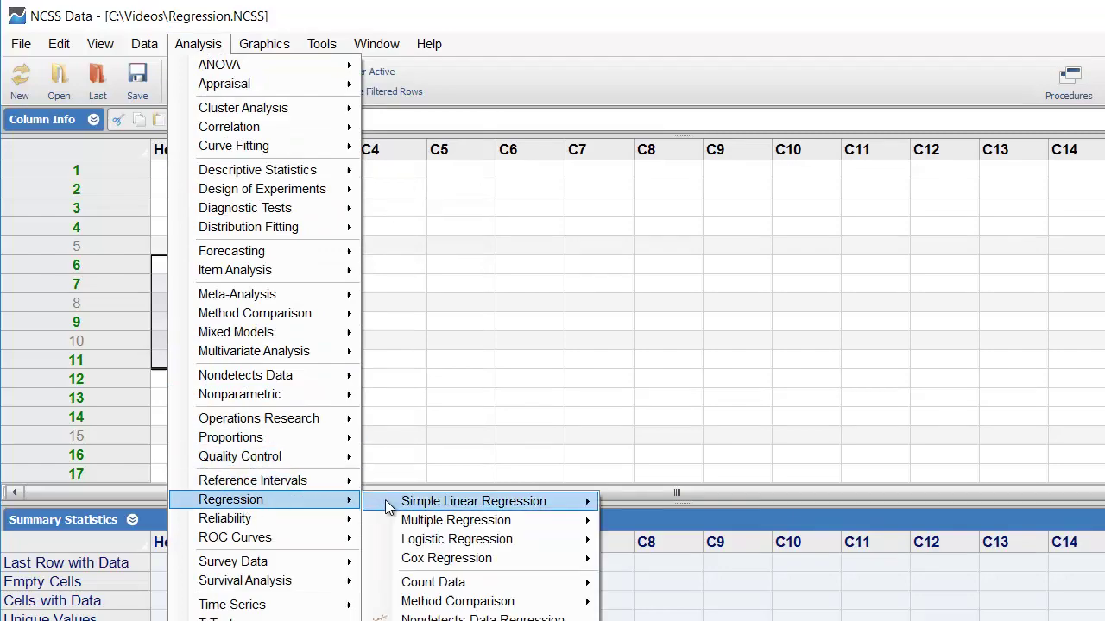
mouse_move(435, 504)
click(647, 505)
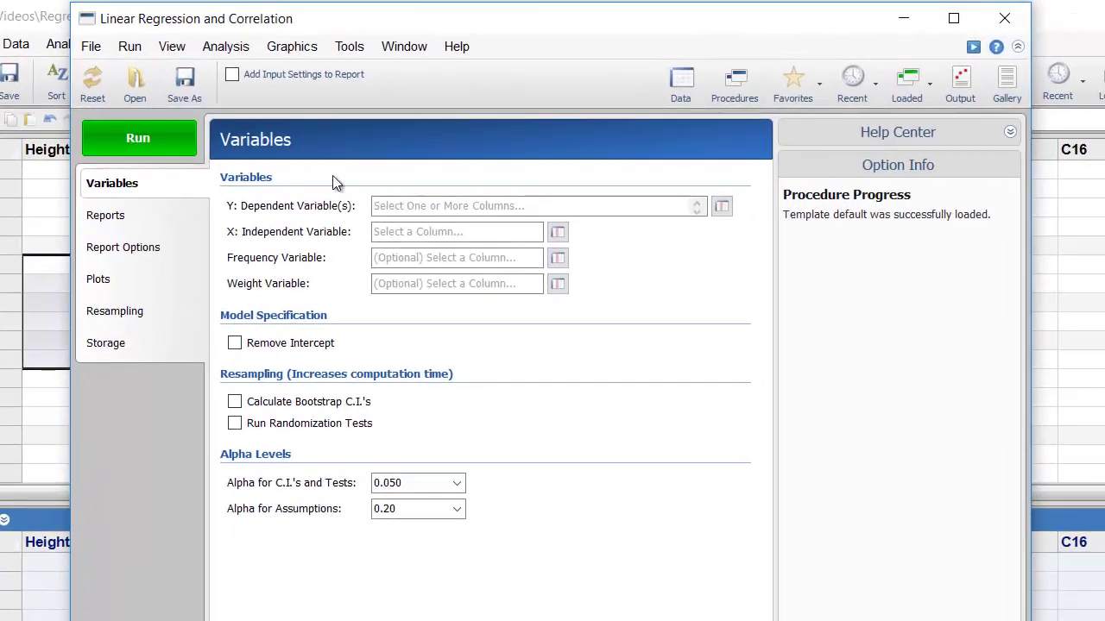
Look at the help for the dependent, frequency and weight variable fields.
click(425, 164)
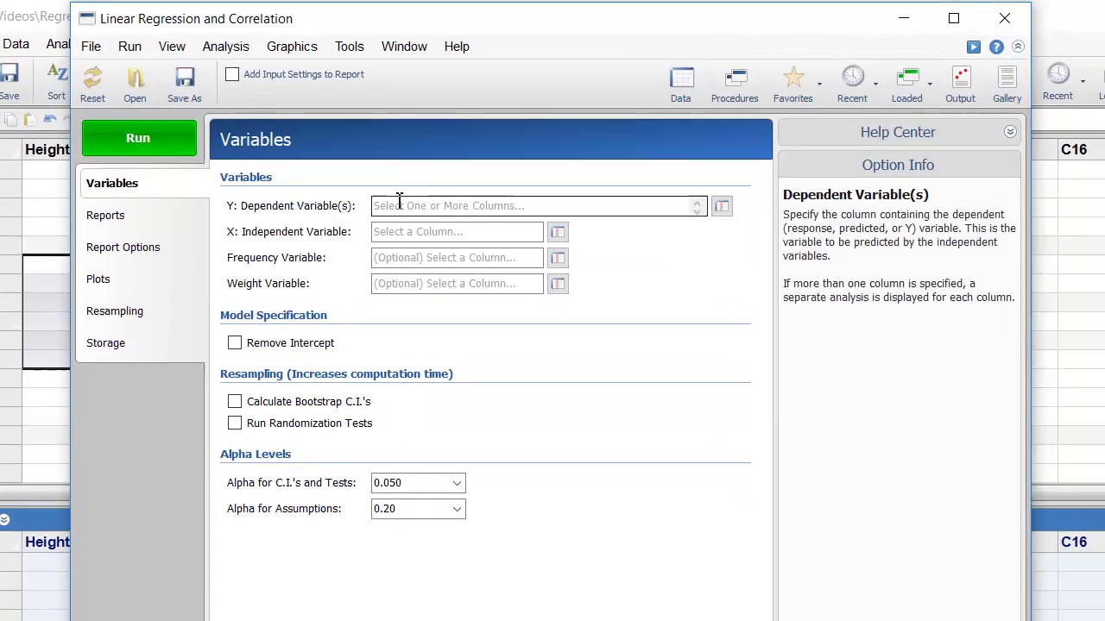
click(399, 231)
click(399, 259)
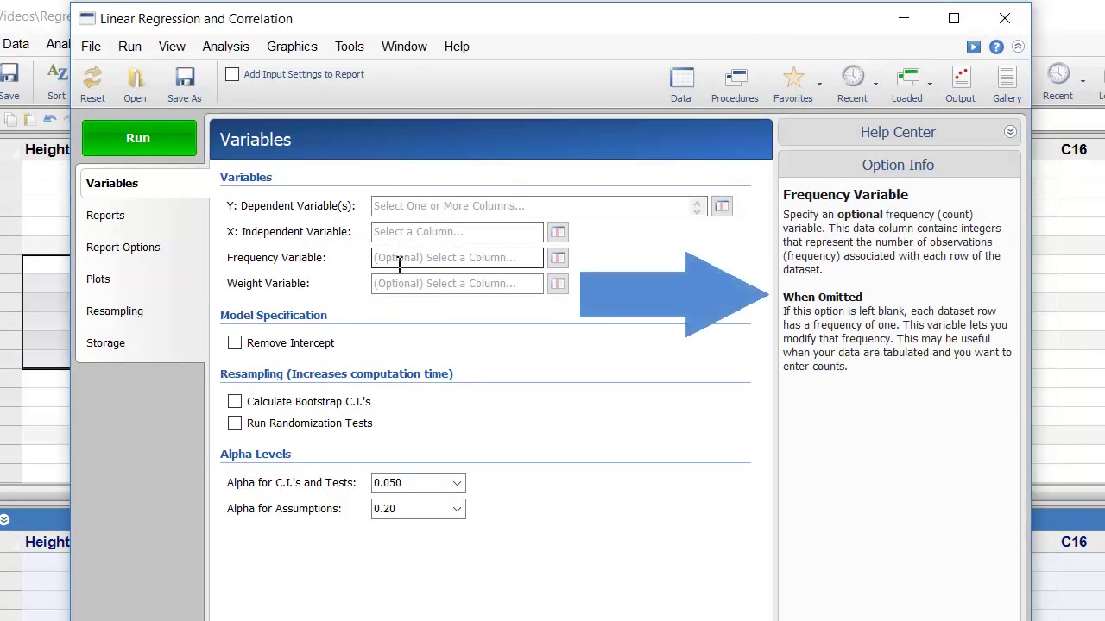
click(396, 287)
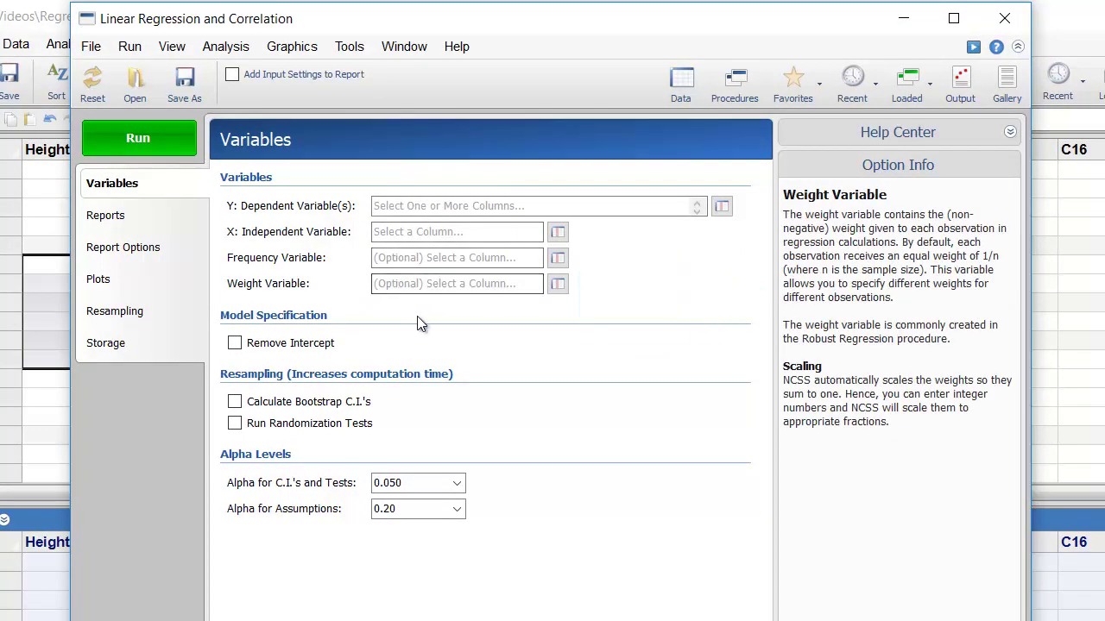
Assign Weight as the dependent (Y) variable and Height as the independent (X) variable.
click(723, 207)
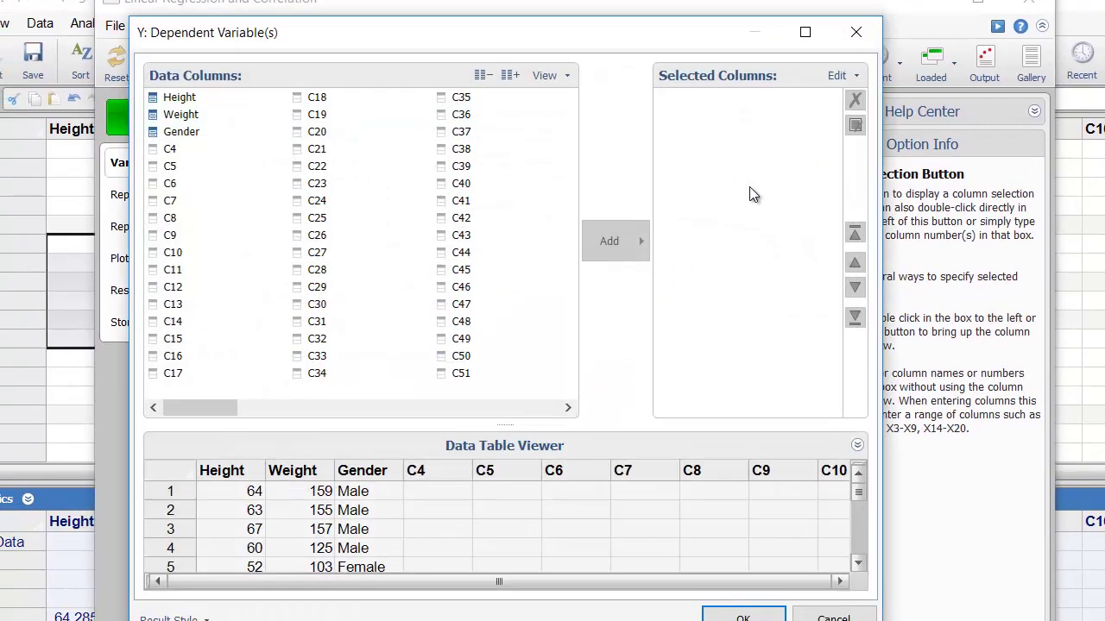
click(190, 116)
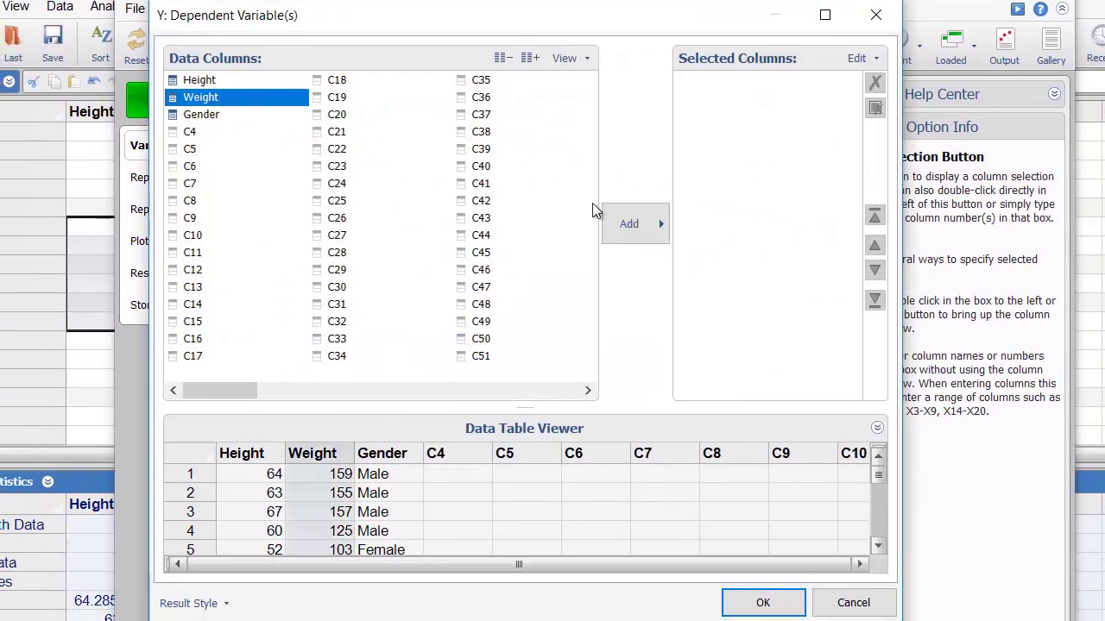
click(628, 224)
click(762, 602)
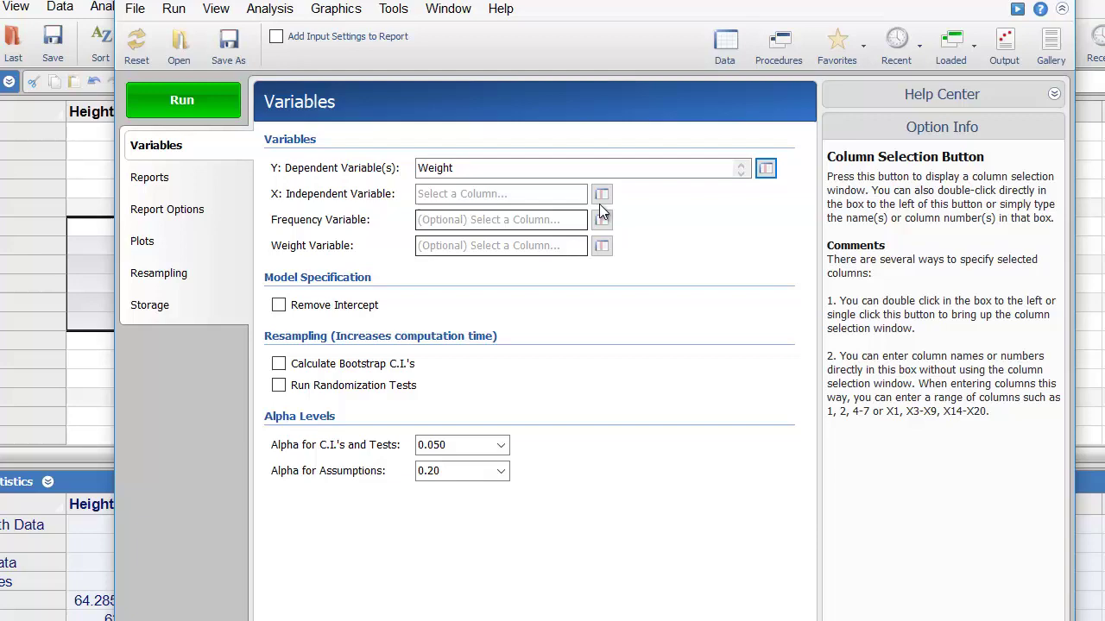
click(602, 194)
click(208, 81)
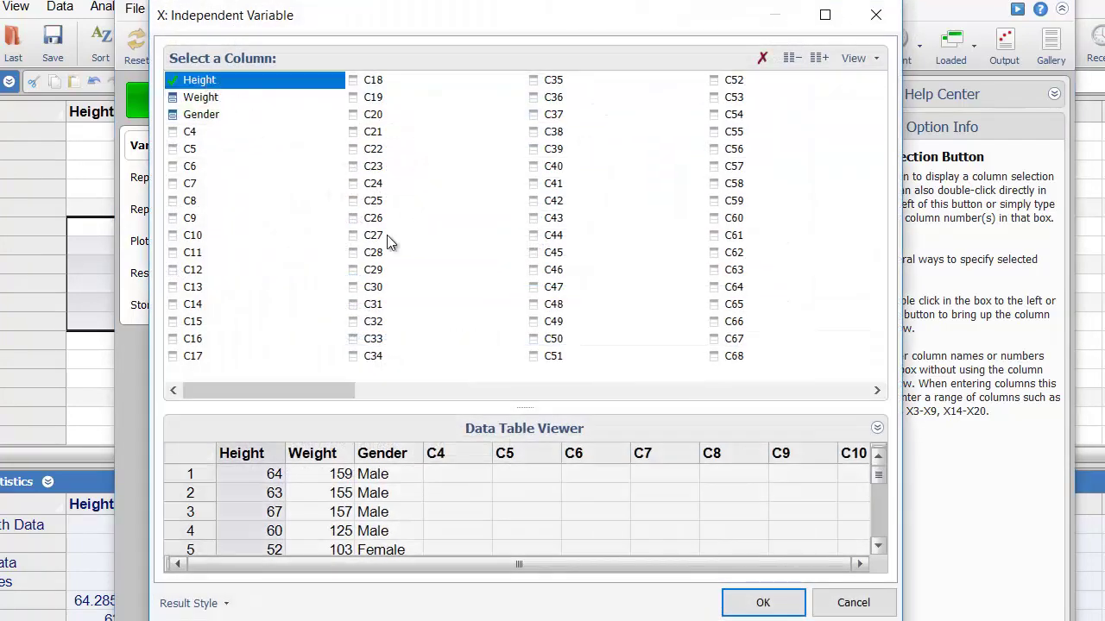
click(744, 603)
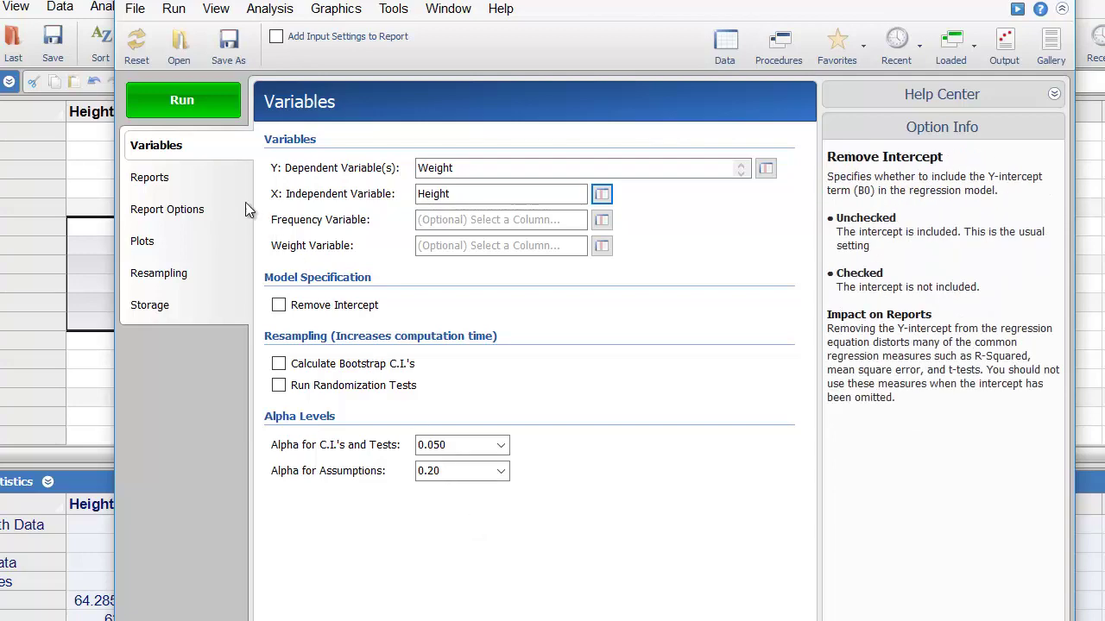
click(217, 178)
Include Summary Statement, Descriptive Statistics, Regression Estimation and ANOVA reports; edit Y vs X plot during run.
click(303, 282)
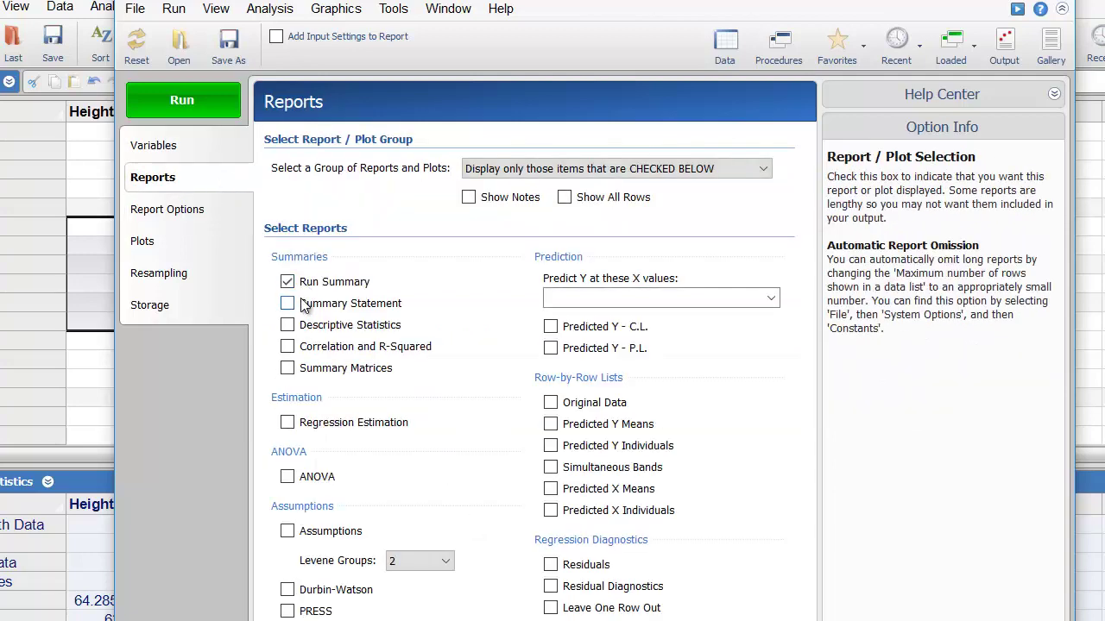
click(298, 303)
click(299, 328)
click(301, 423)
click(290, 476)
click(140, 246)
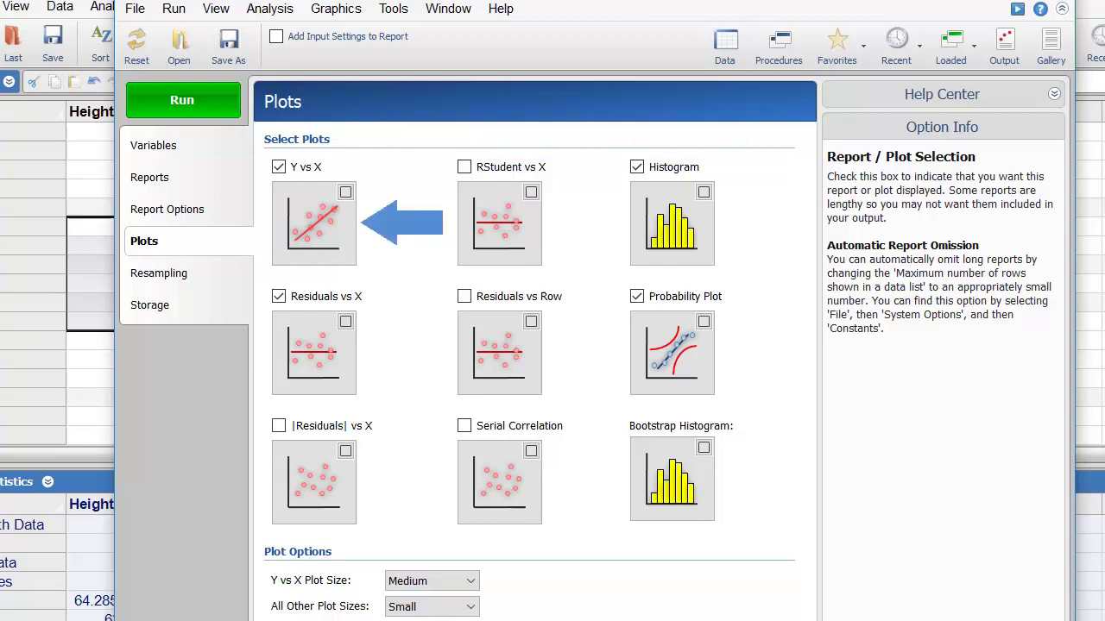
click(345, 194)
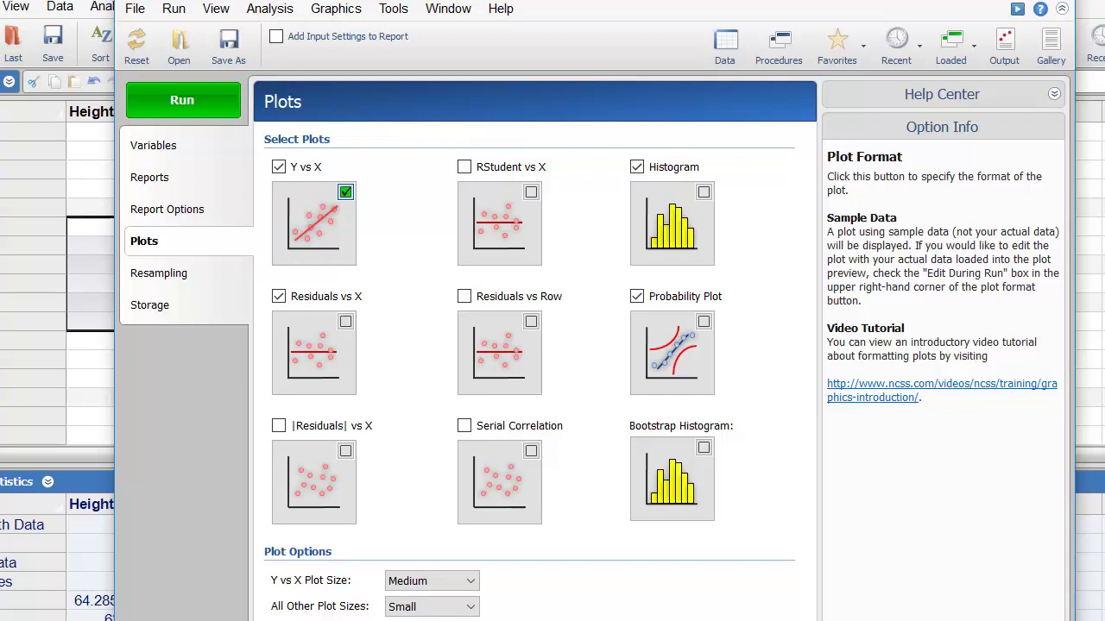
Run the regression with purple plot symbols and filled prediction limits on the scatter plot.
click(181, 100)
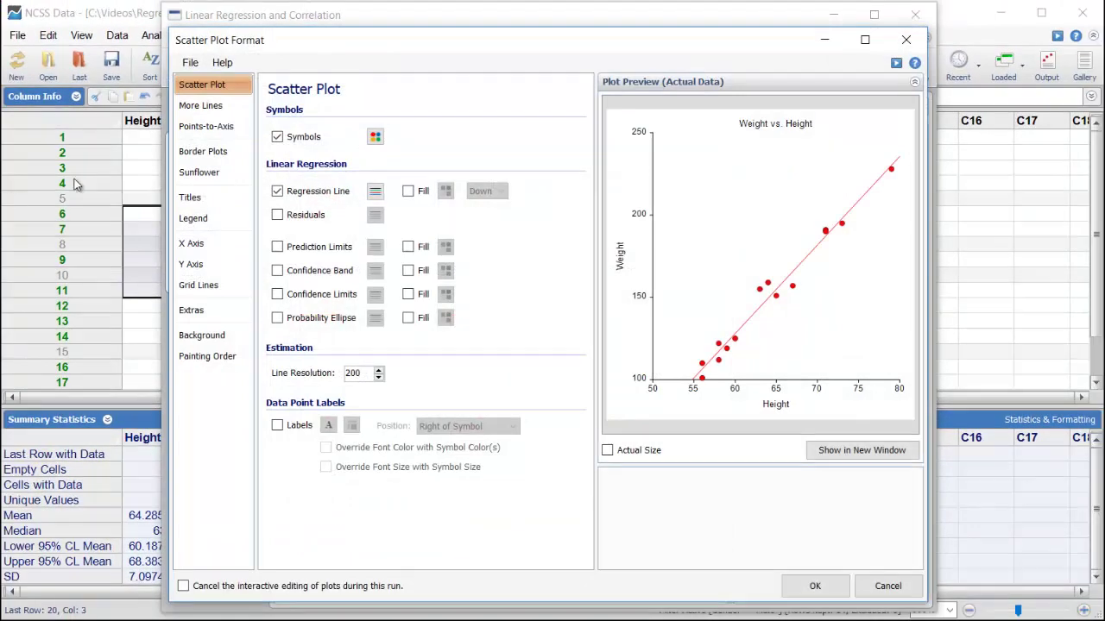
click(374, 136)
click(407, 245)
click(505, 302)
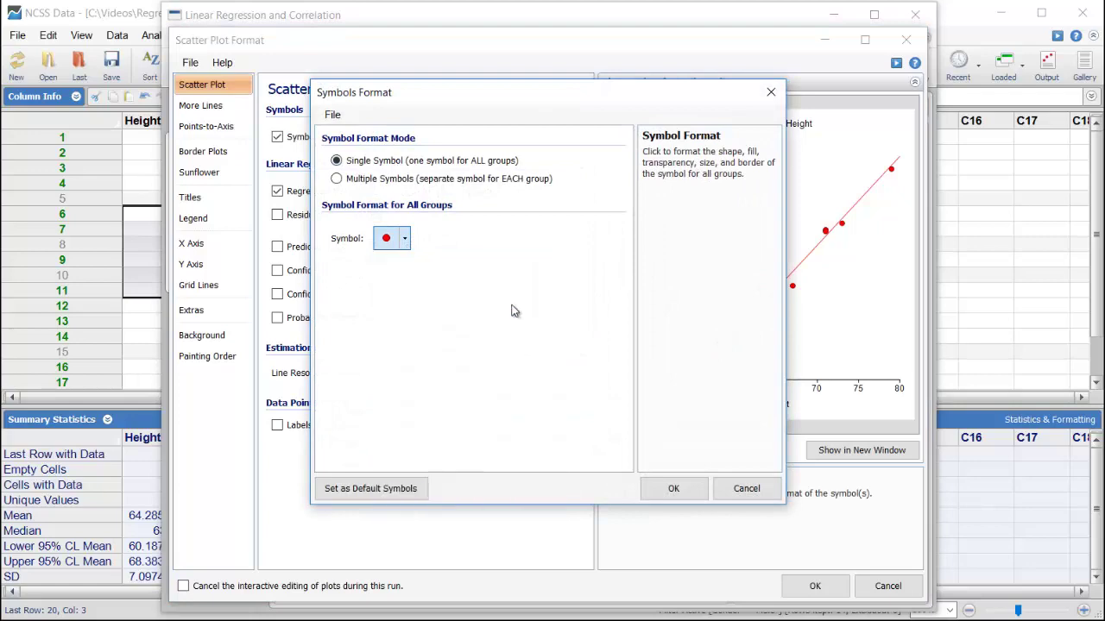
click(661, 483)
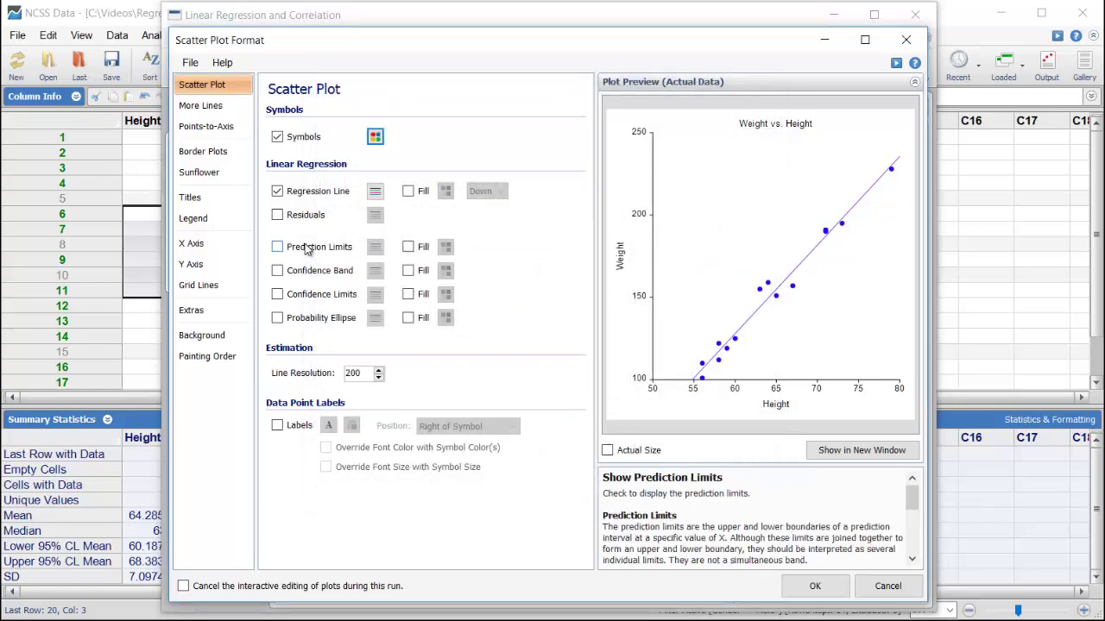
click(306, 249)
click(420, 250)
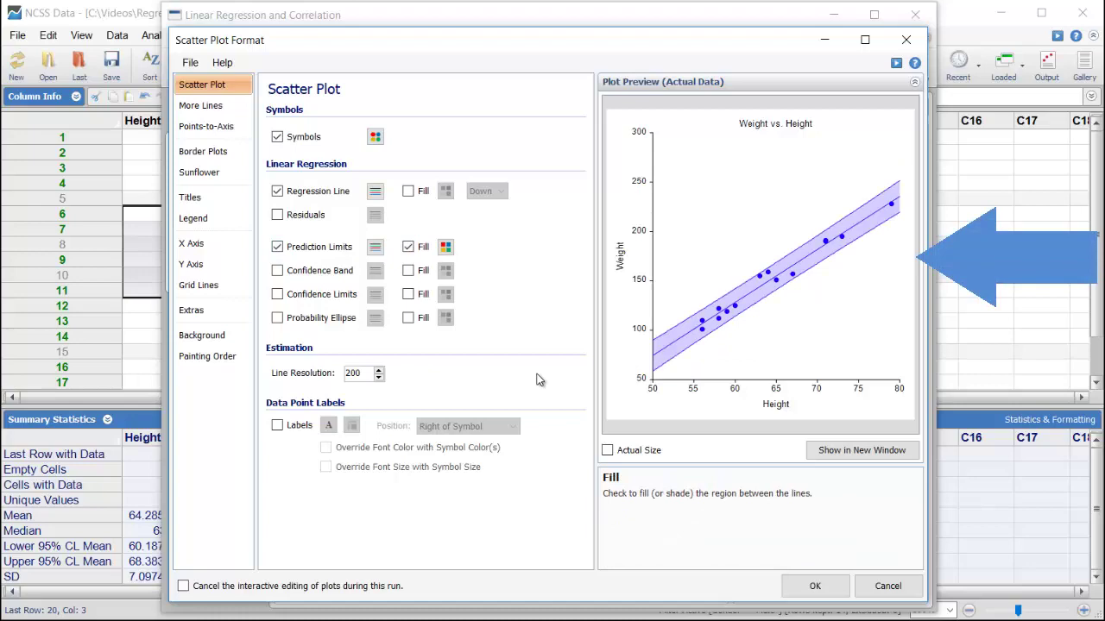
click(814, 586)
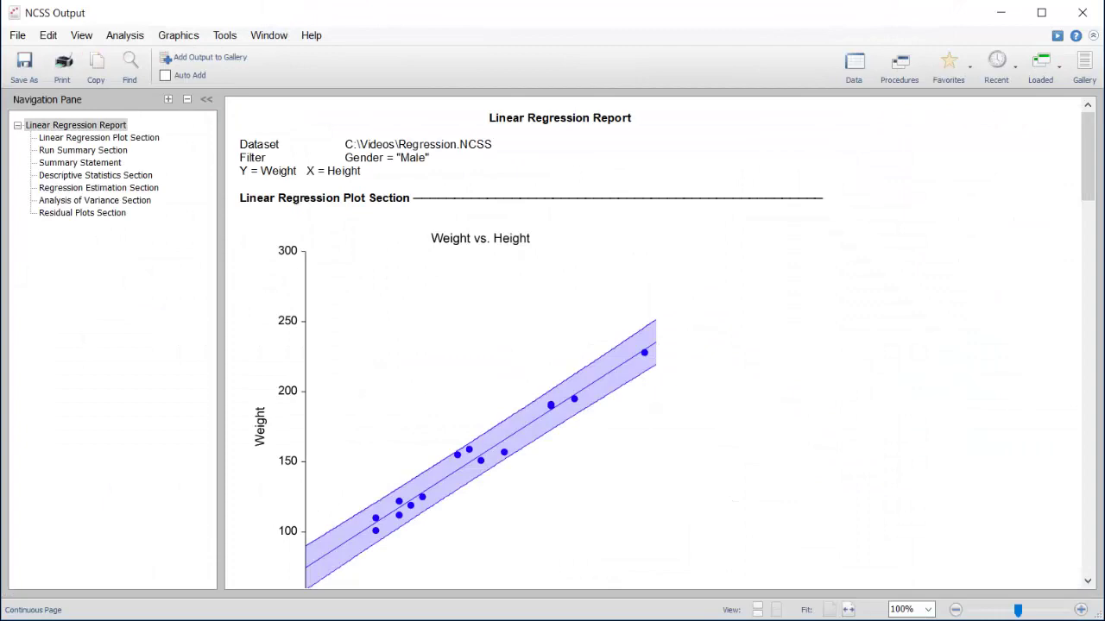
Browse the Run Summary, Summary Statement, Descriptive Statistics and Estimation sections, then enlarge the Weight vs. Height plot.
click(54, 137)
click(57, 151)
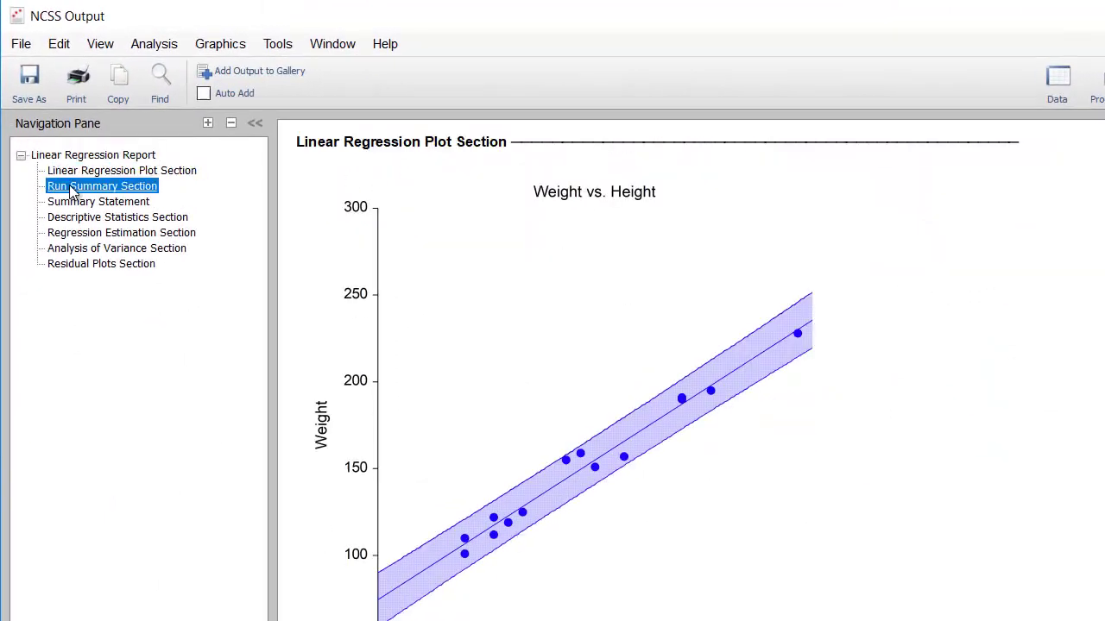
click(73, 202)
click(76, 218)
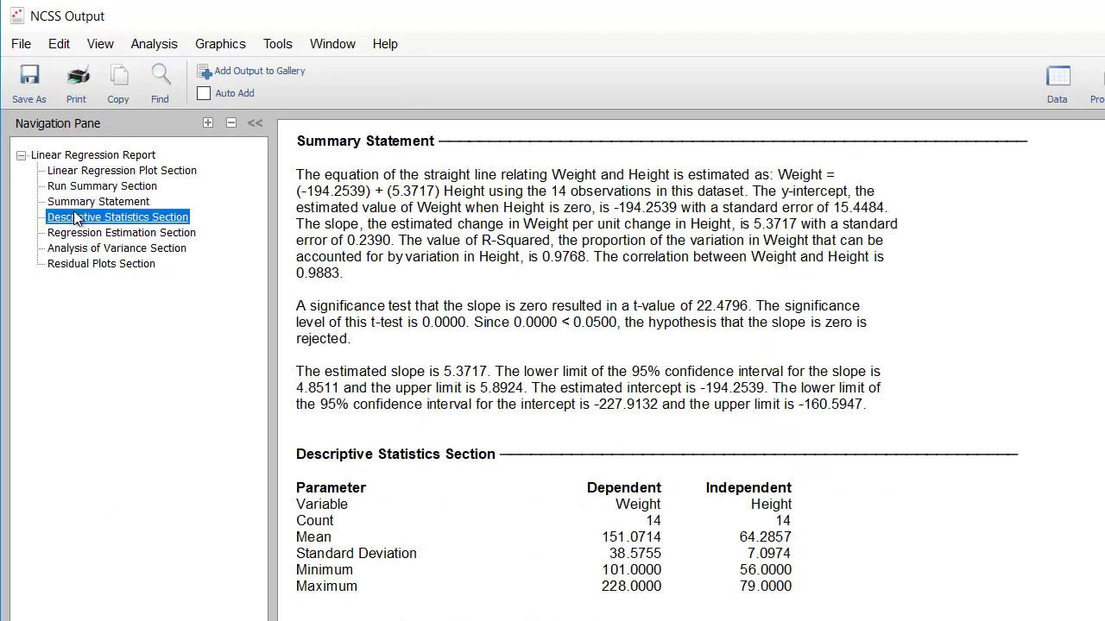
click(74, 233)
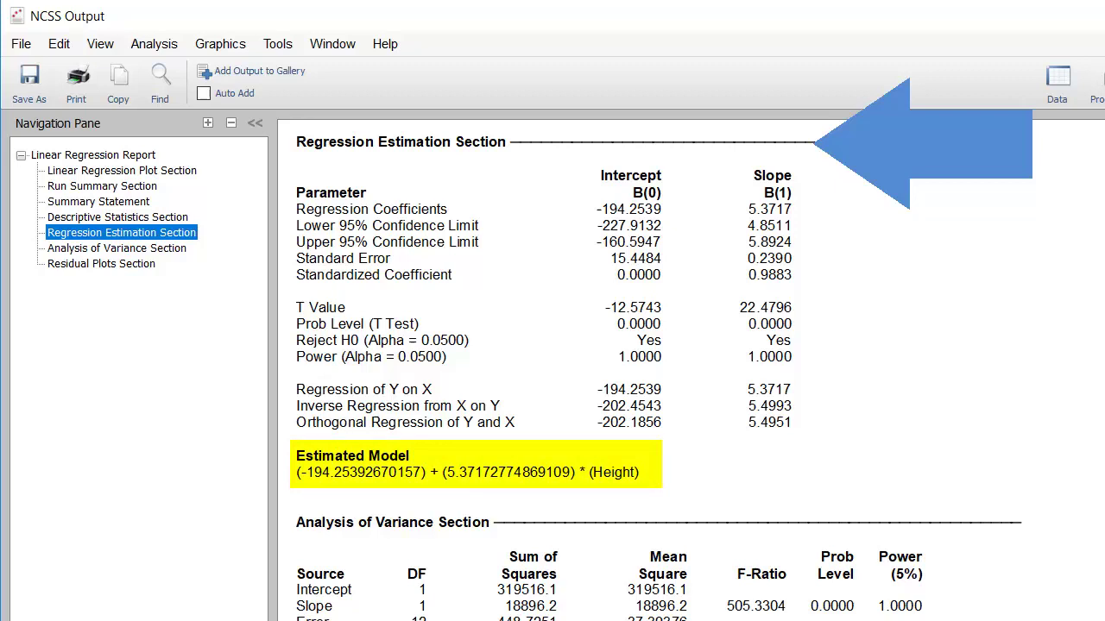
click(95, 171)
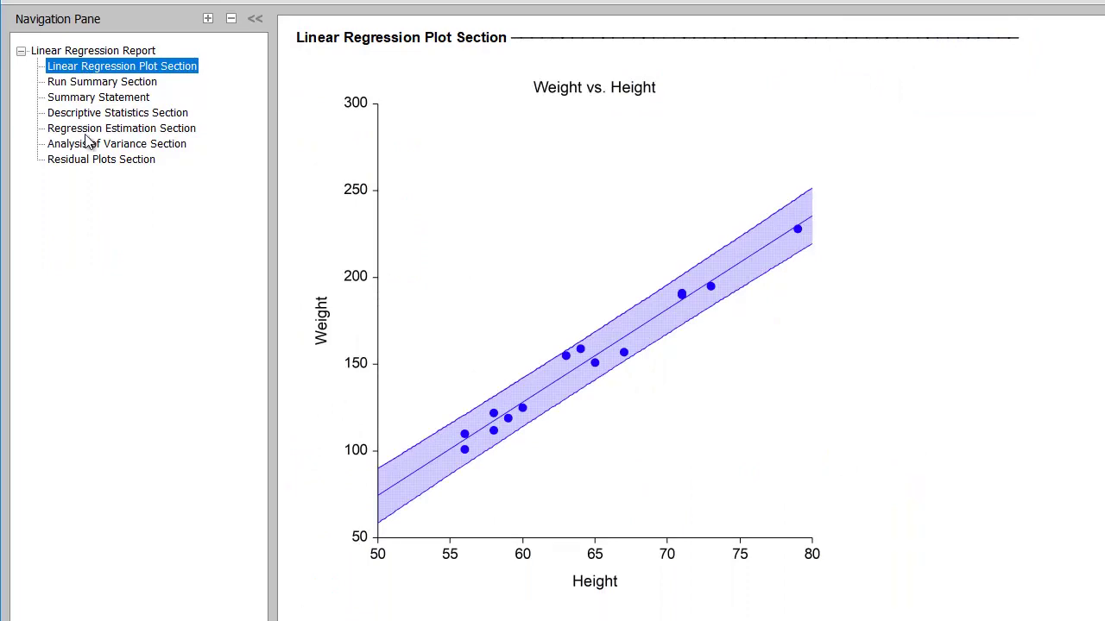
double_click(575, 217)
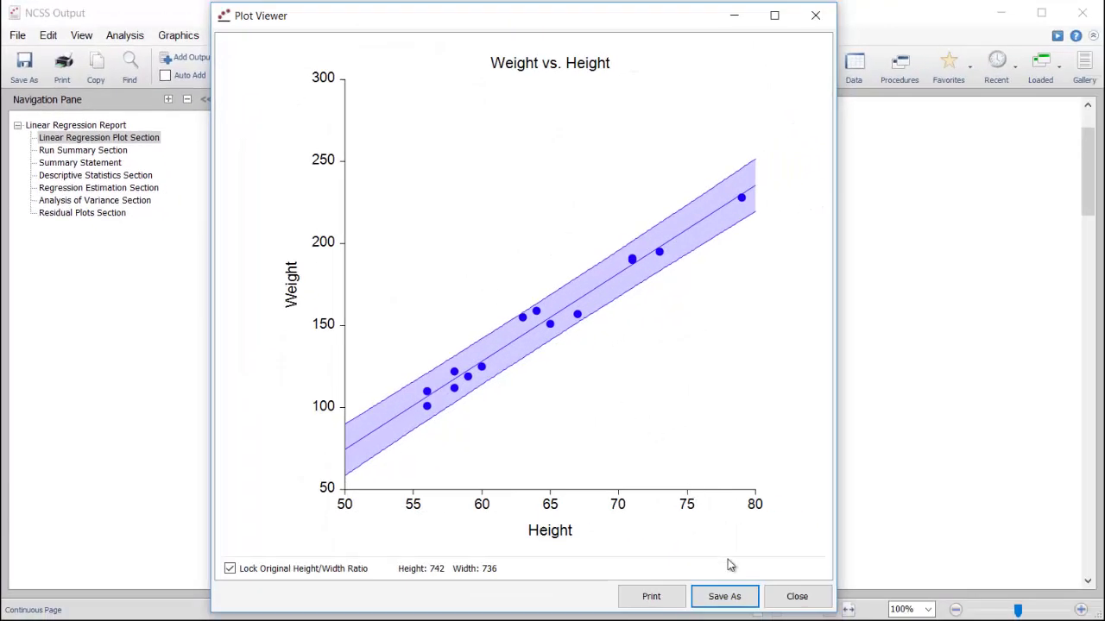
Save the plot as Image1.png, then copy the plot from the report to the clipboard.
click(724, 596)
click(539, 433)
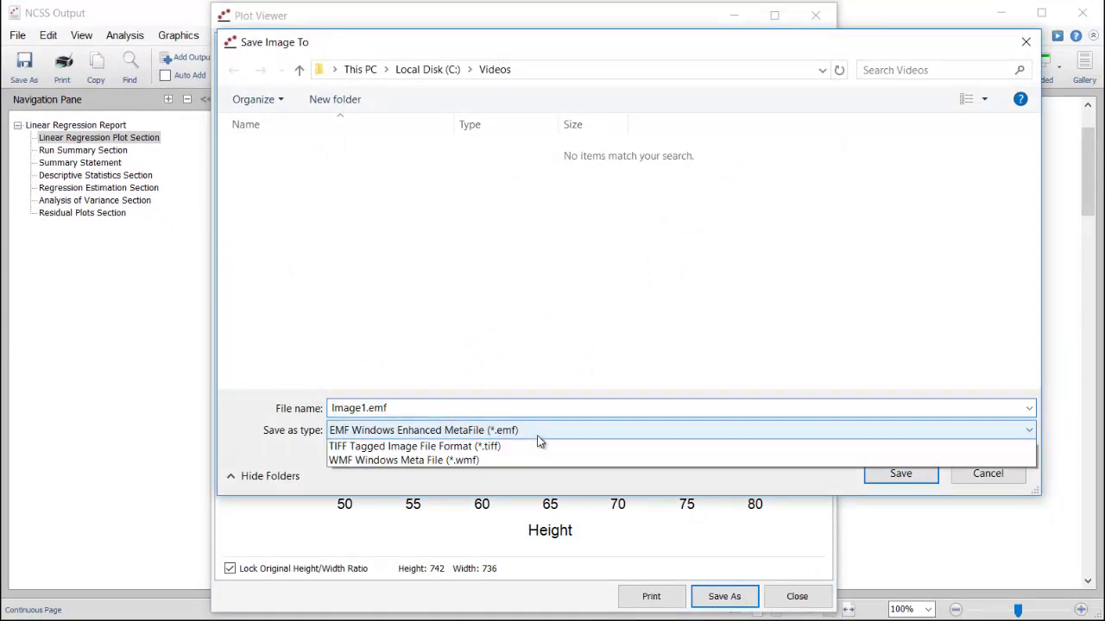
click(533, 500)
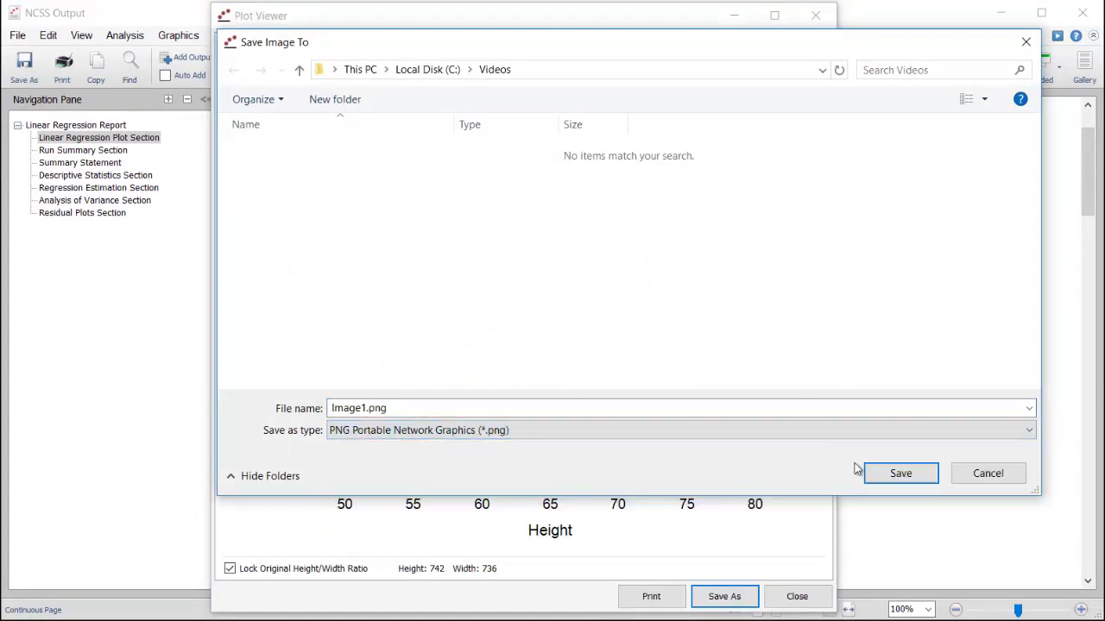
click(898, 473)
click(797, 597)
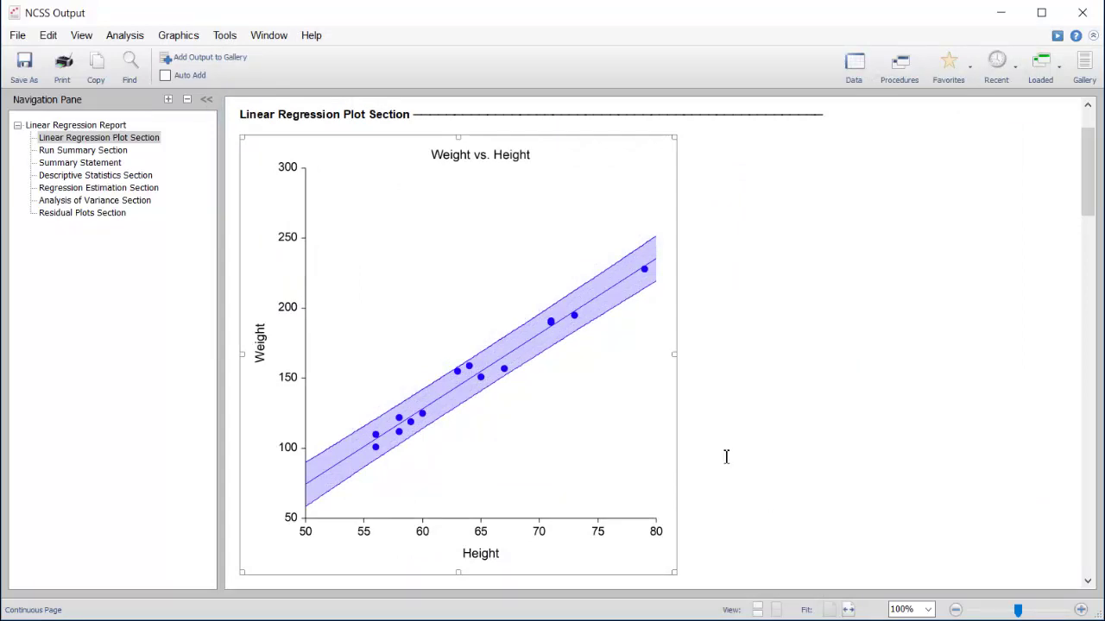
right_click(508, 277)
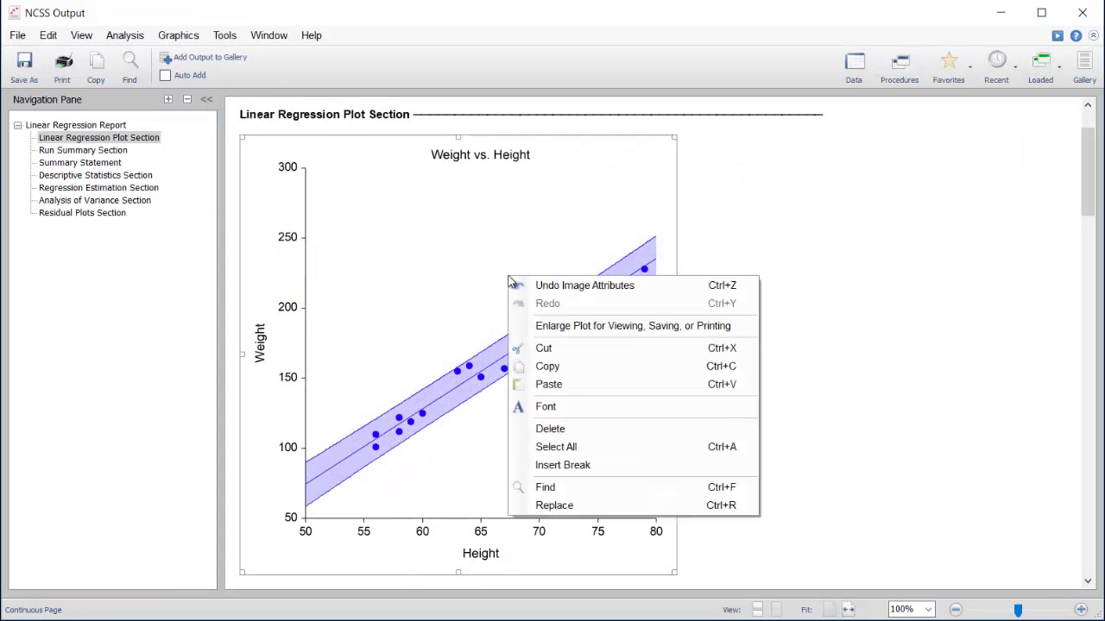
click(550, 367)
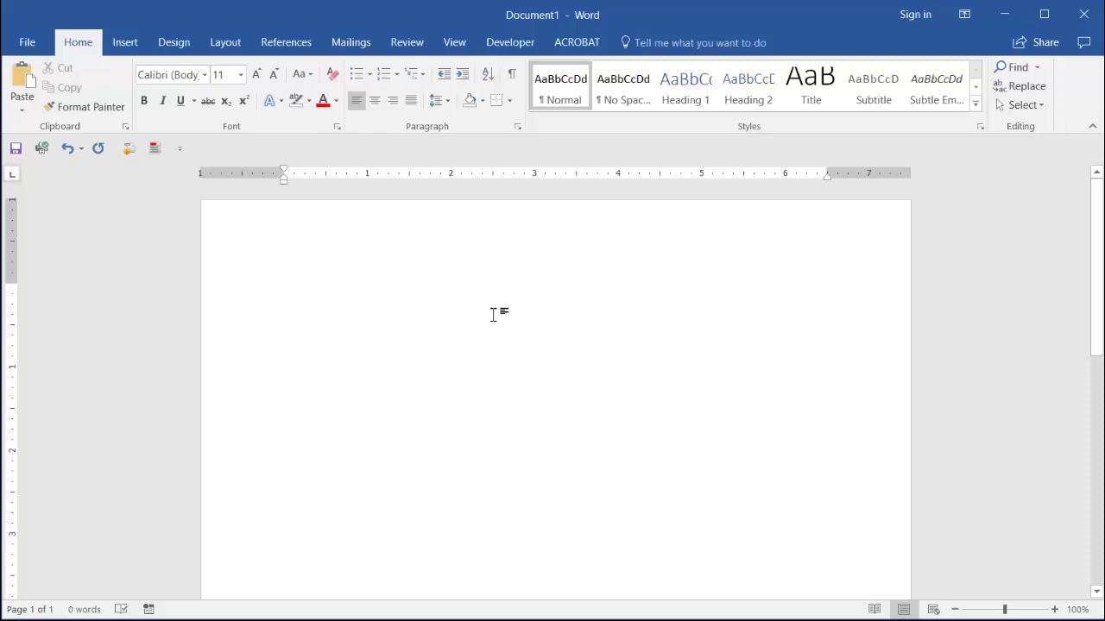
Paste the copied regression plot into the blank Word document.
right_click(499, 292)
click(536, 369)
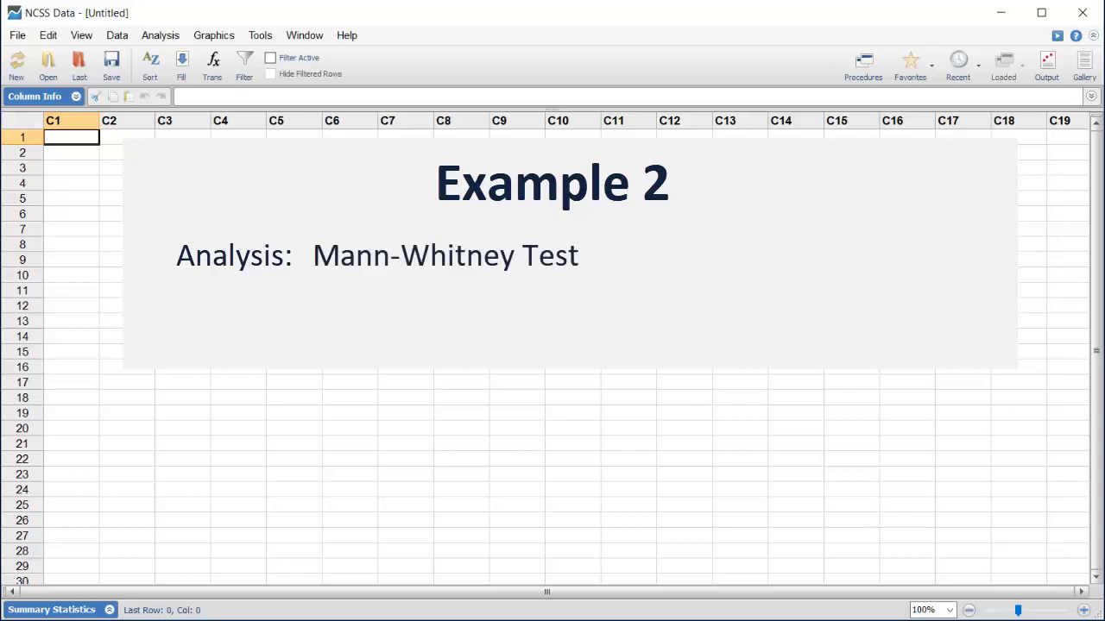
Browse the Procedure Navigator's Analysis categories: ANOVA, Descriptive Statistics and T-Tests.
click(863, 64)
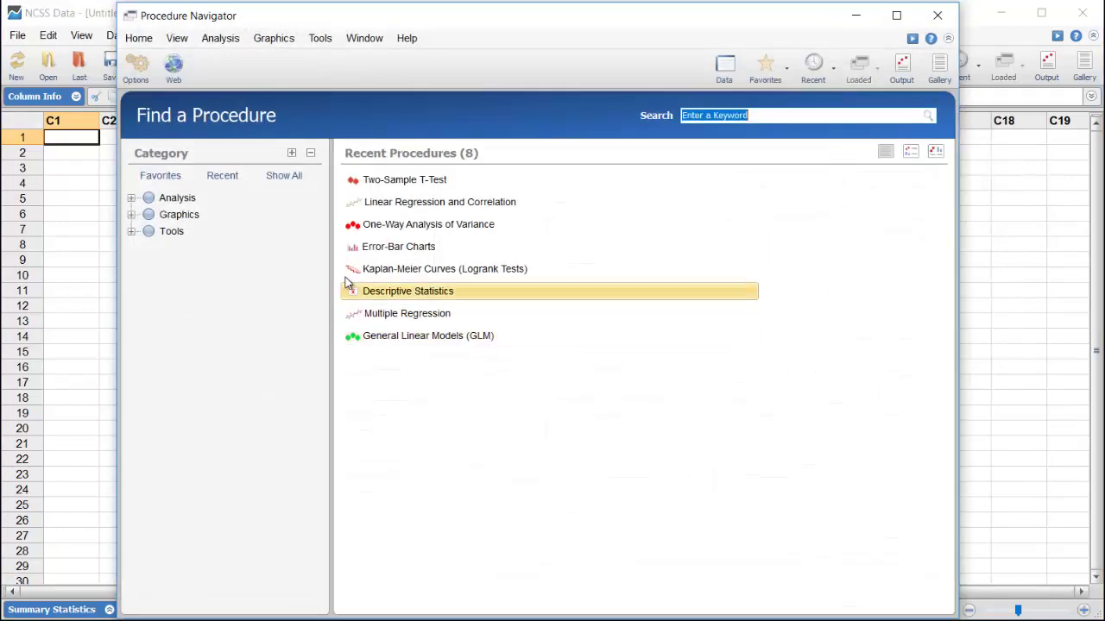
click(134, 199)
click(190, 215)
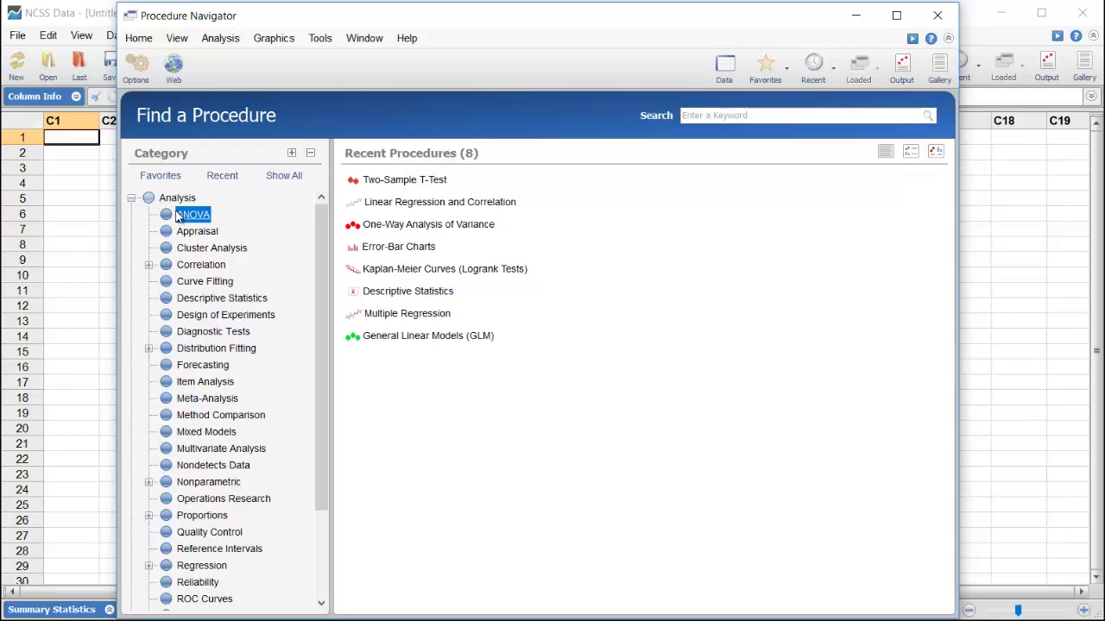
click(203, 298)
scroll(210, 449, down, 5)
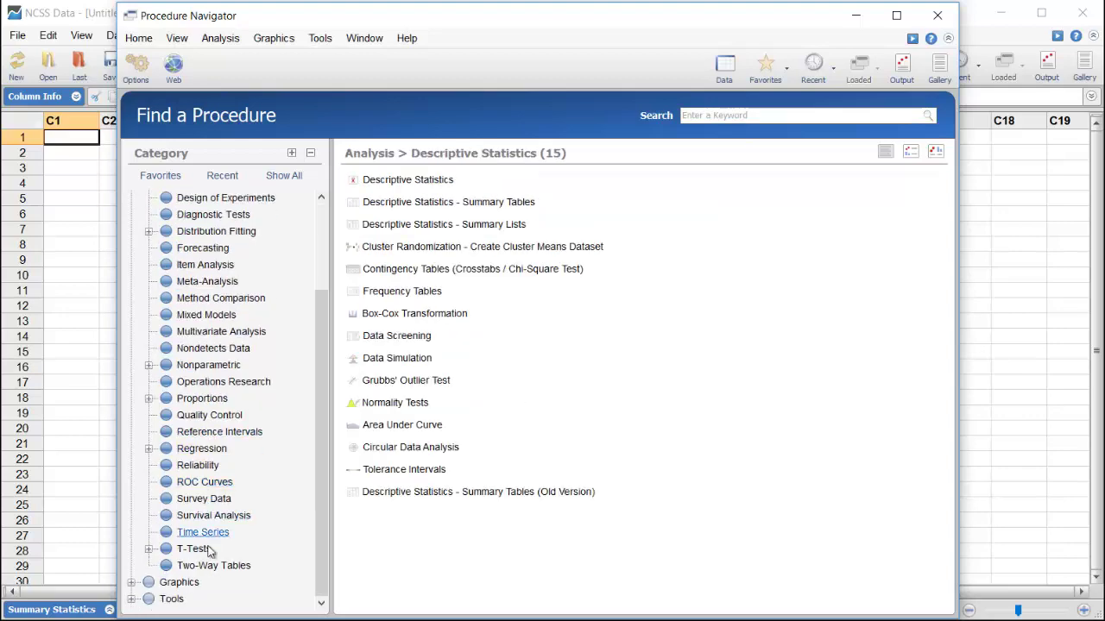
click(204, 547)
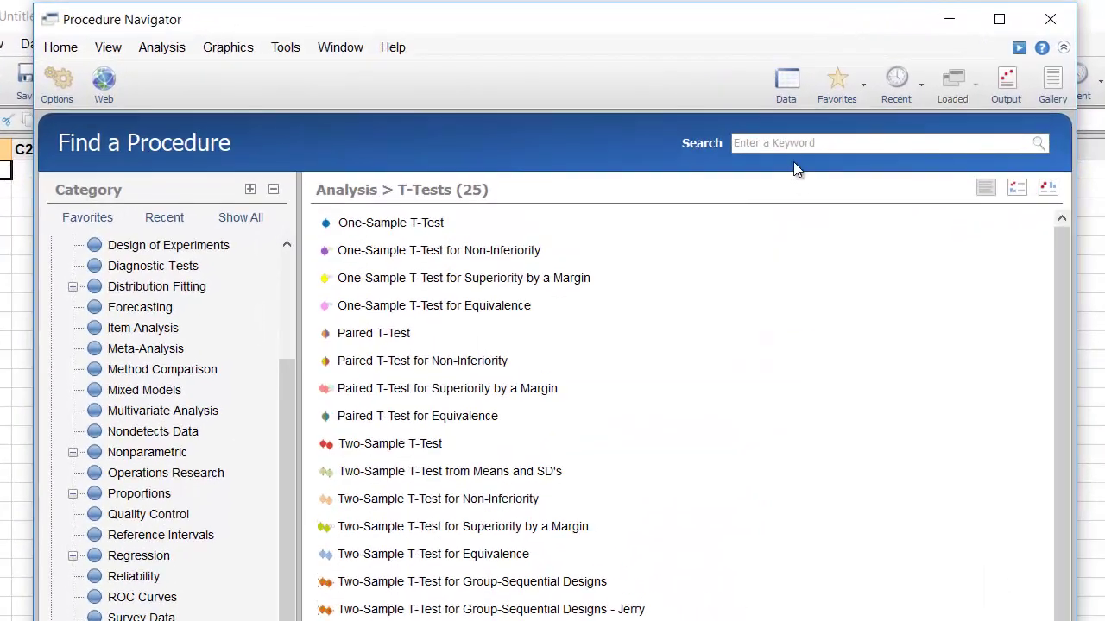
Search procedures for 'Mann-Whitney' and open Two-Sample T-Test from the results.
click(729, 114)
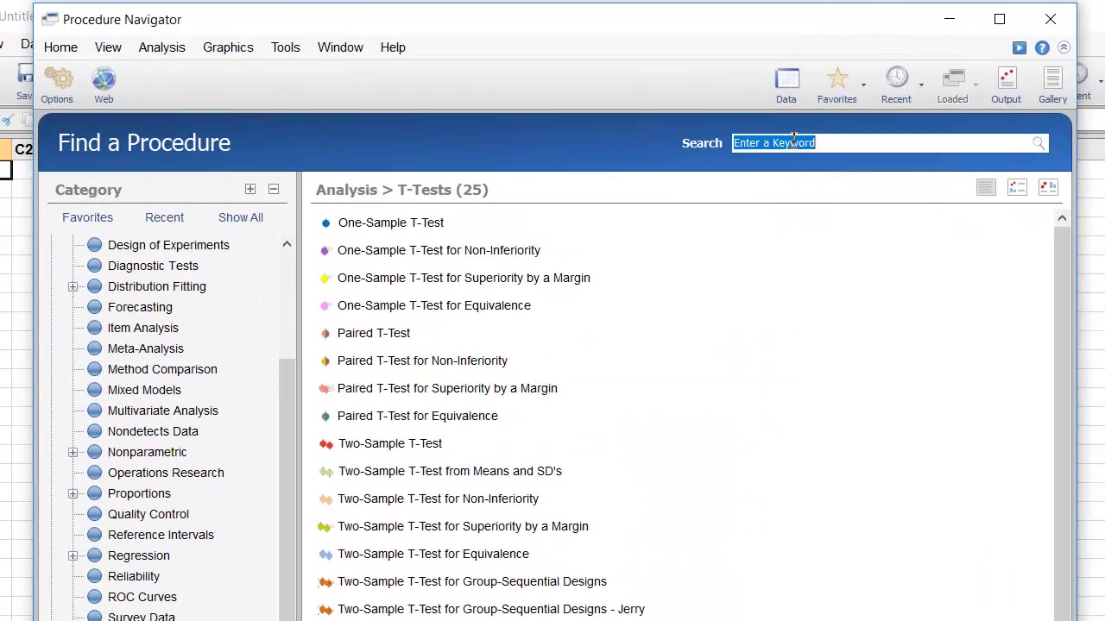
text(Mann-Whitney)
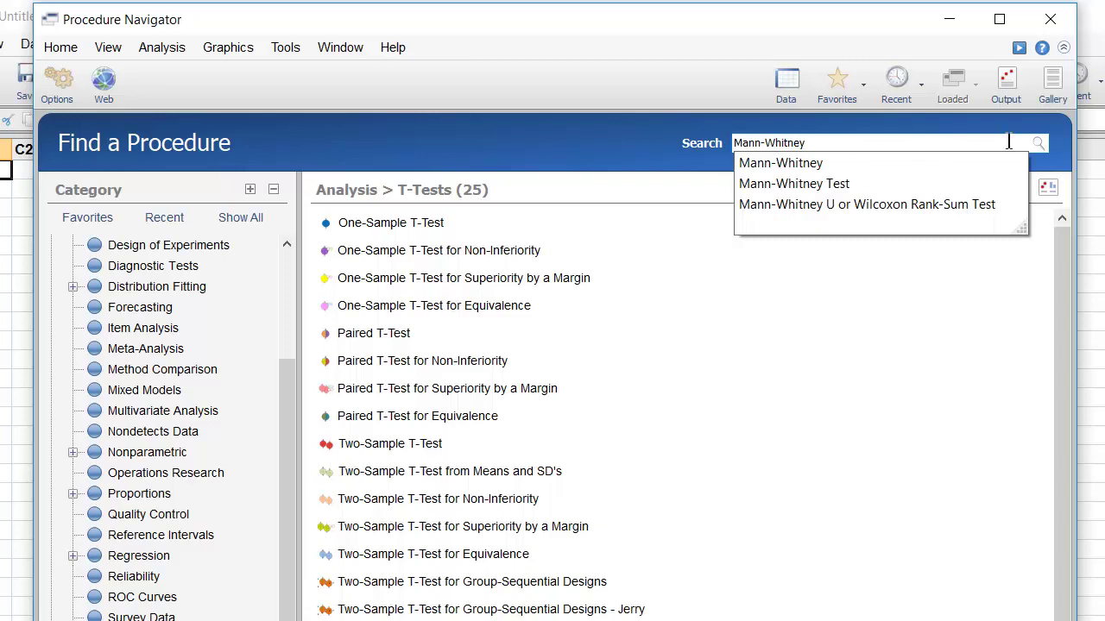
click(1040, 142)
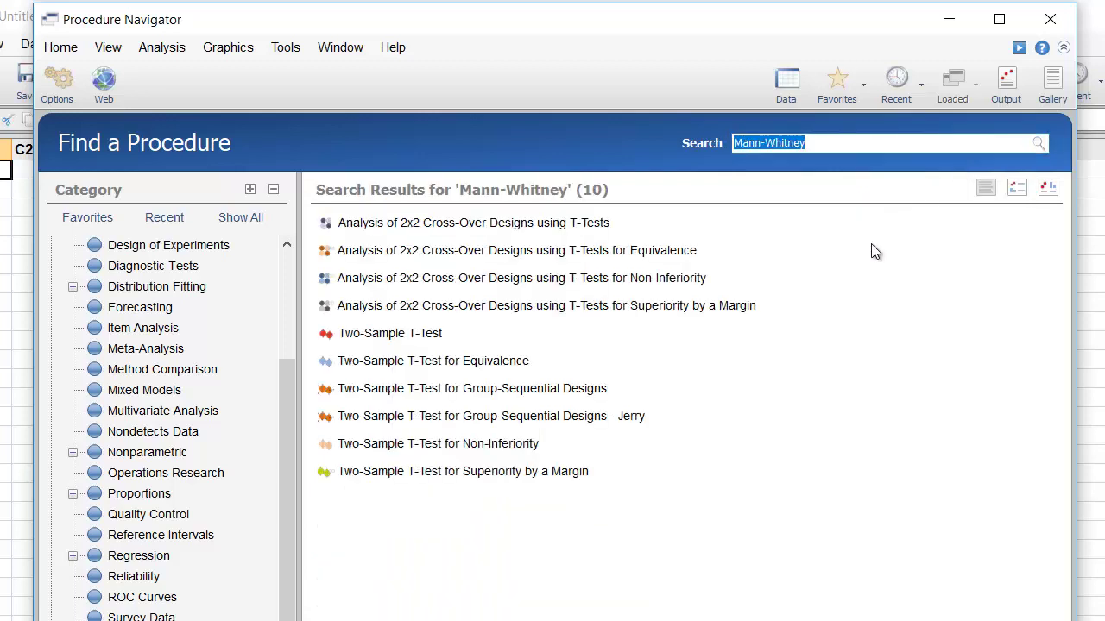
double_click(622, 337)
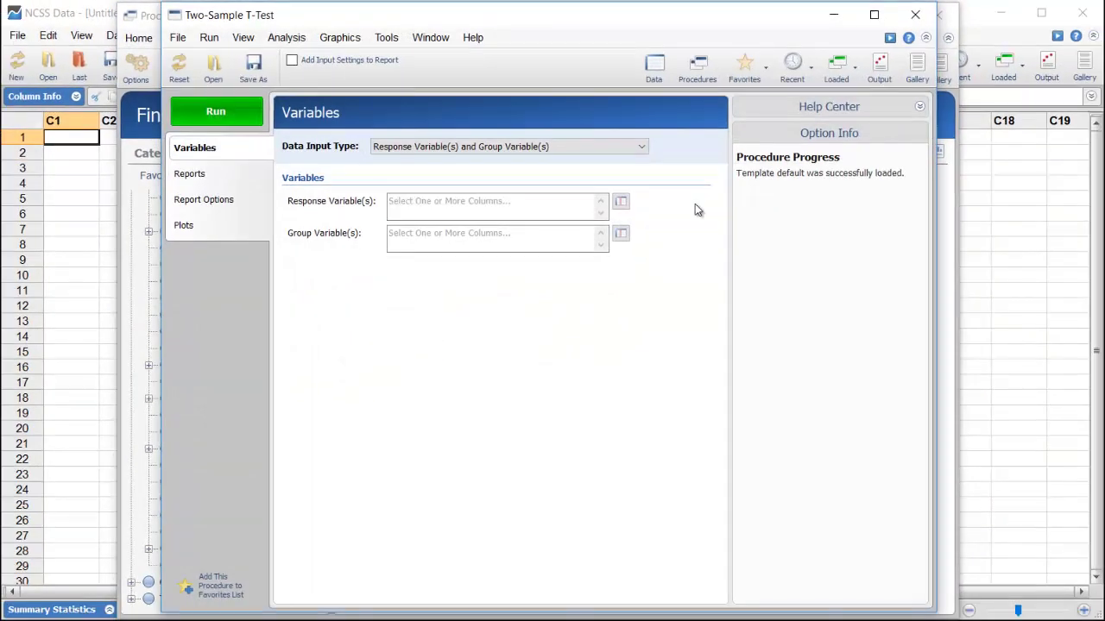
Open the procedure's Examples documentation and scroll to the Mann-Whitney U rank-sum example.
click(794, 107)
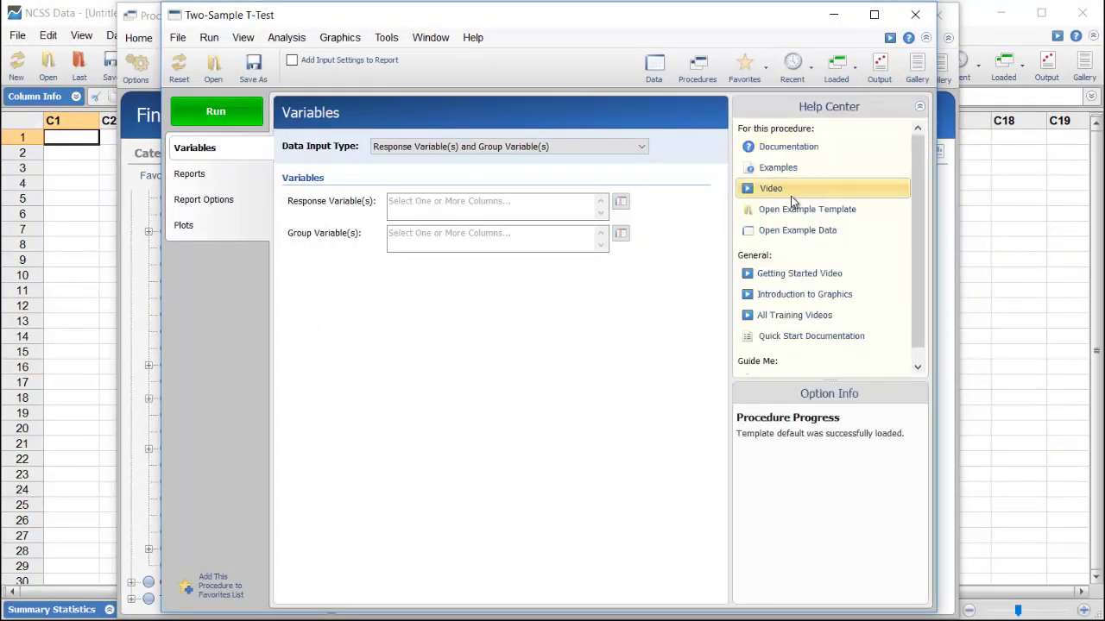
click(791, 170)
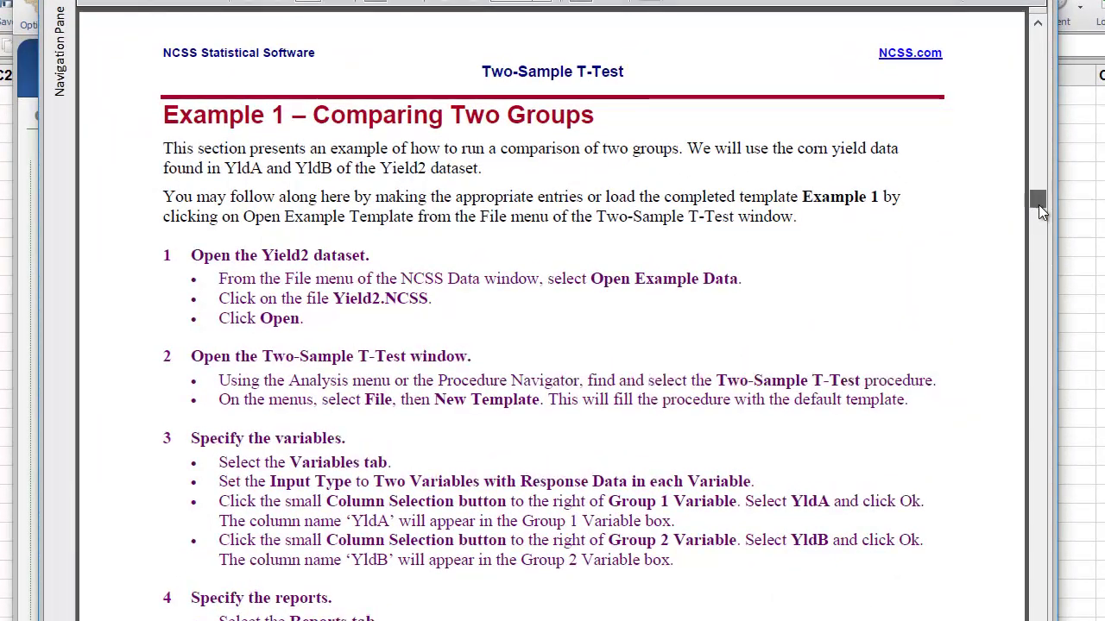
drag(1039, 205, 1089, 416)
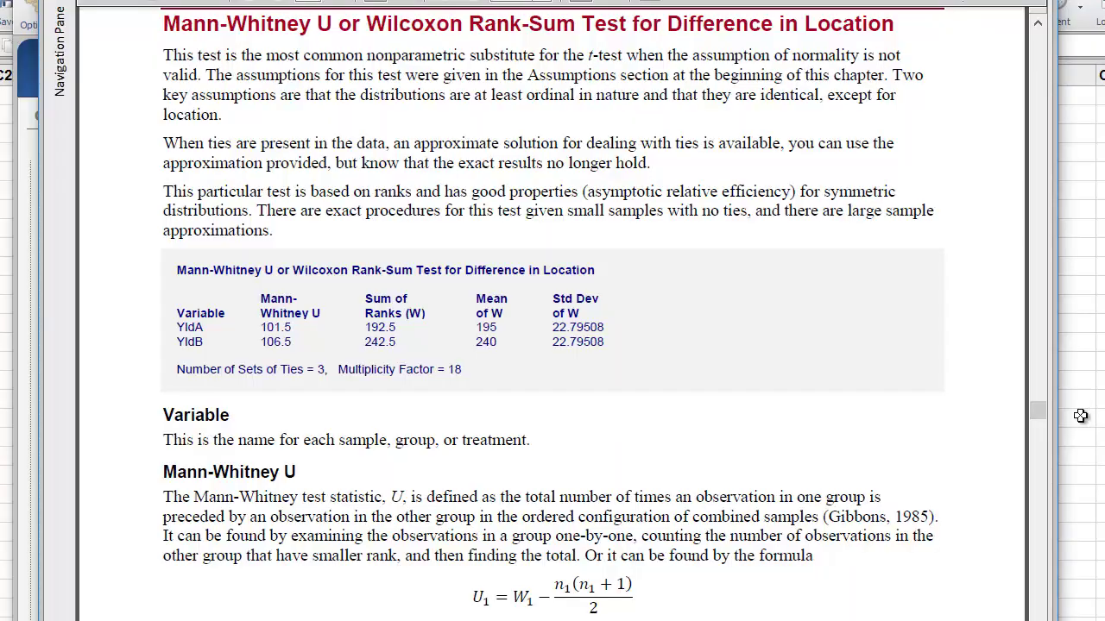
drag(1042, 408, 1044, 195)
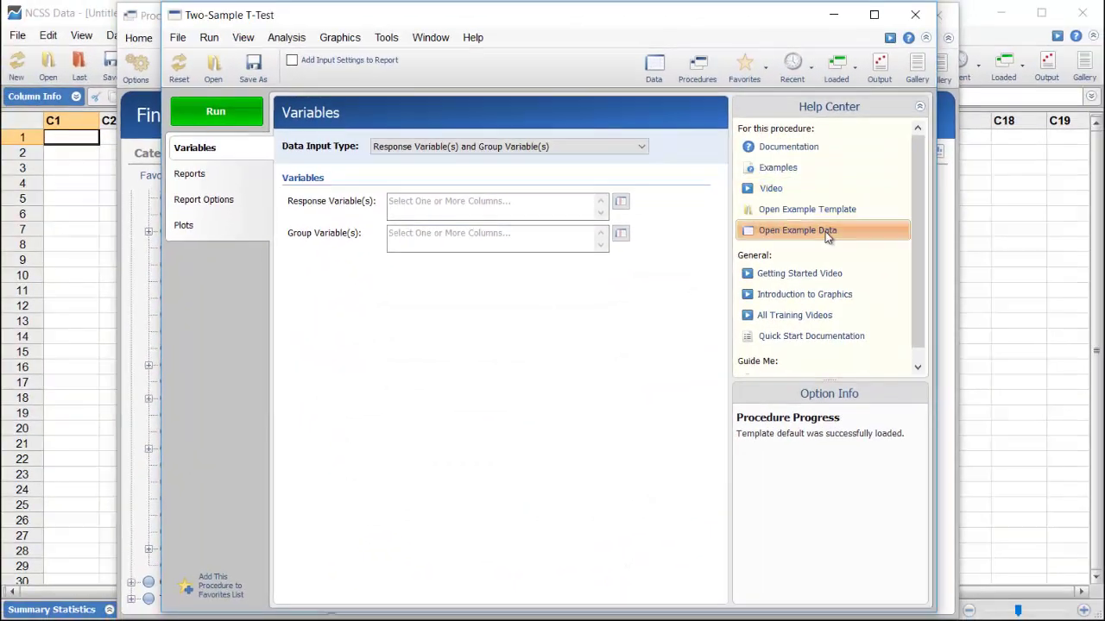
Load the Yield2 example dataset.
click(825, 231)
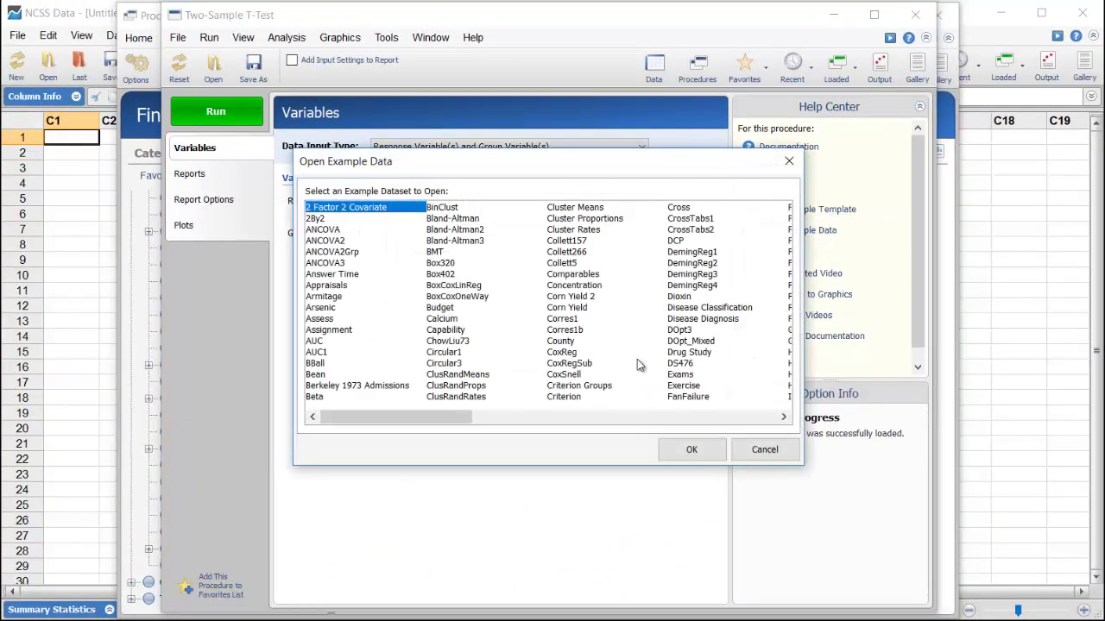
drag(468, 418, 773, 420)
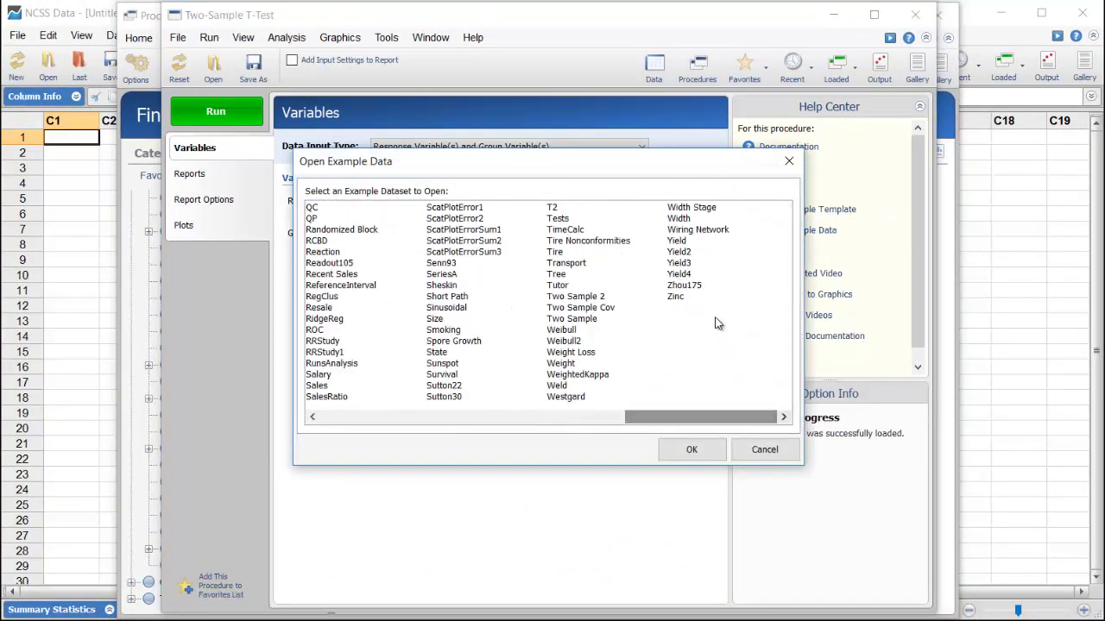
click(701, 253)
click(692, 449)
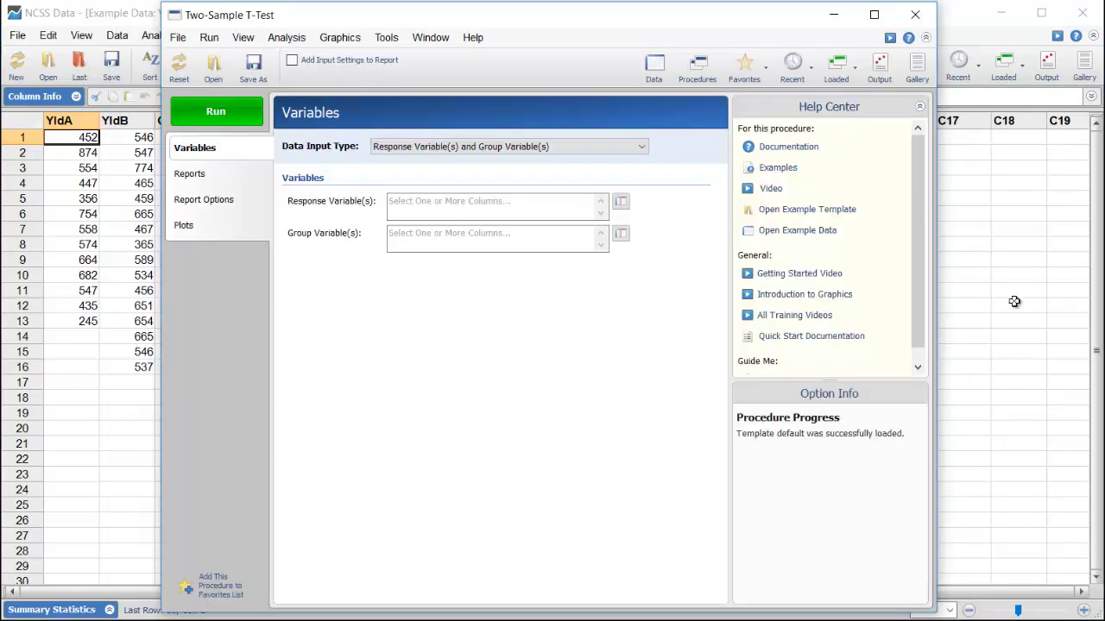
Load the Example 1 Yield2 template and check the Reports tab settings.
click(827, 212)
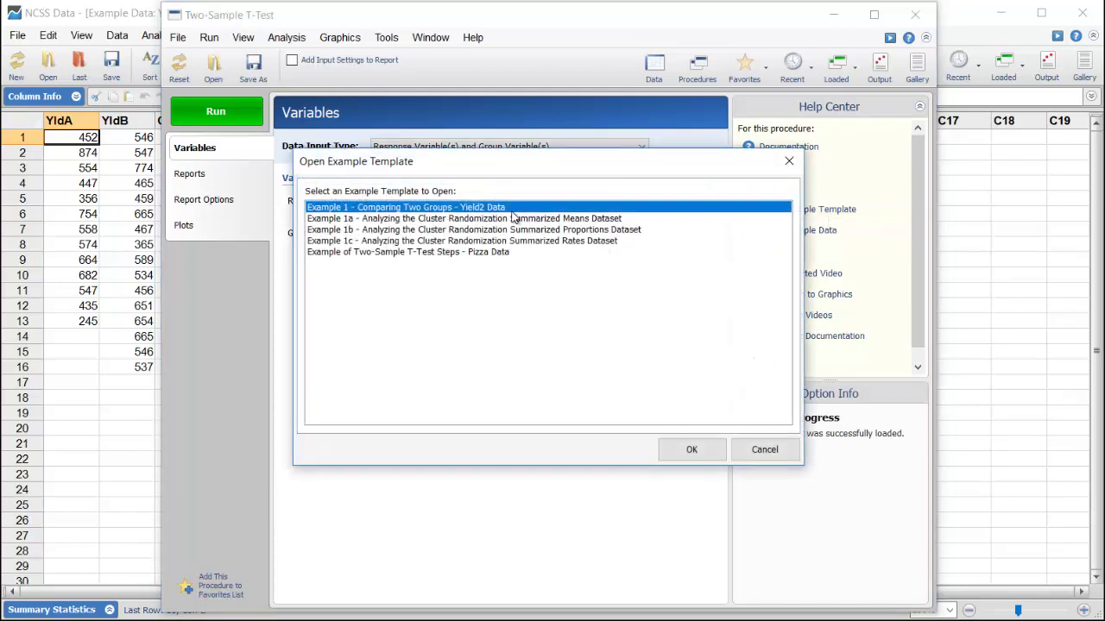
click(694, 450)
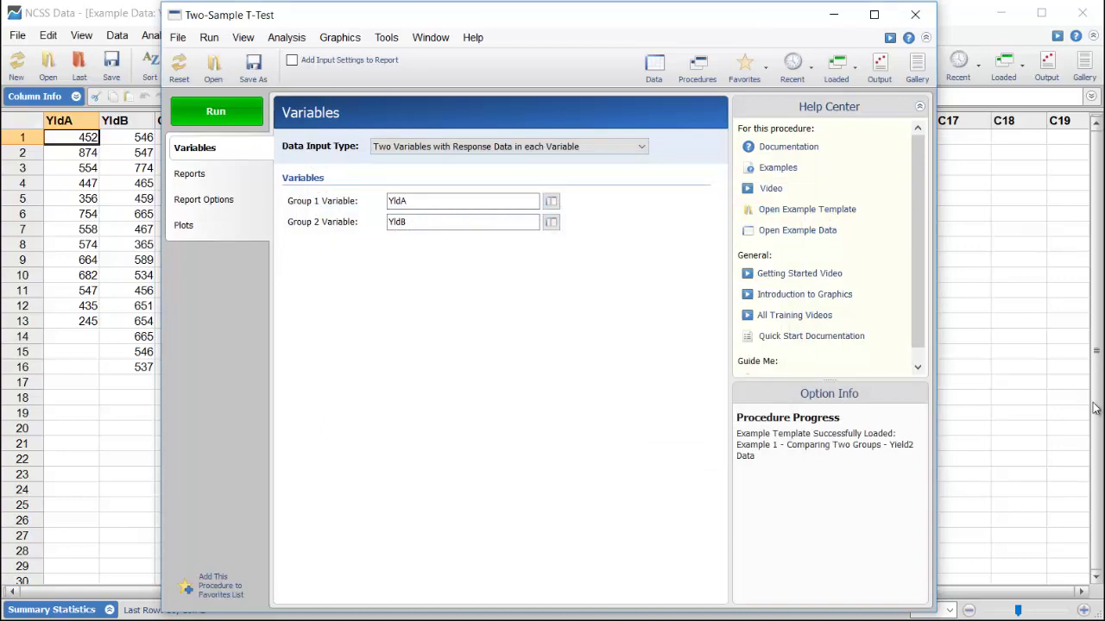
click(191, 175)
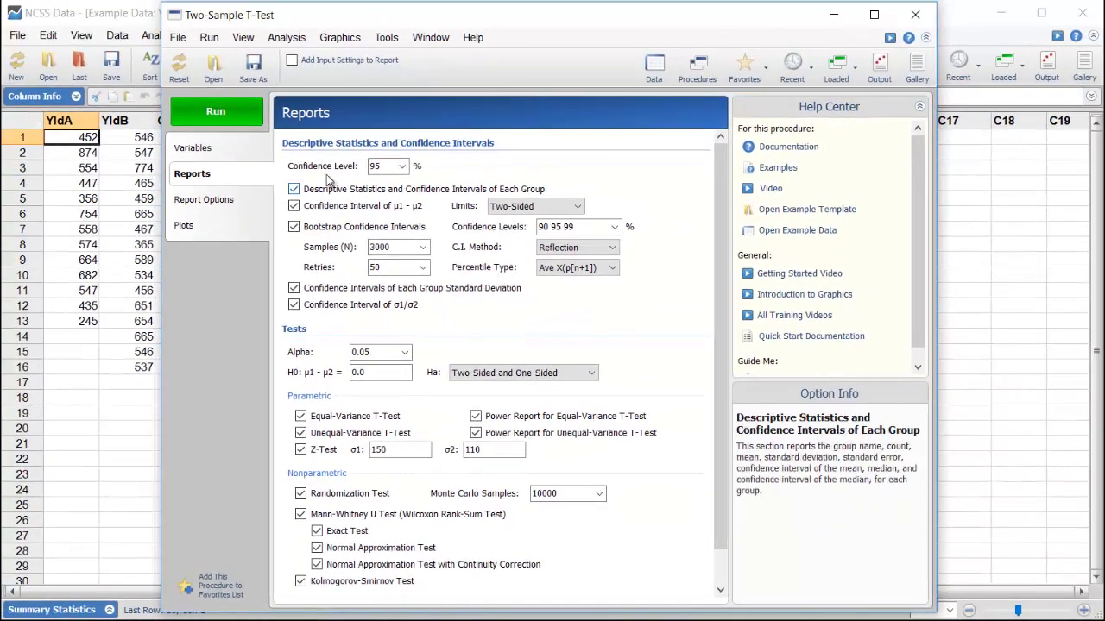
Run the analysis and review the Mann-Whitney results (two-sided p = 0.91267) and plots.
click(215, 113)
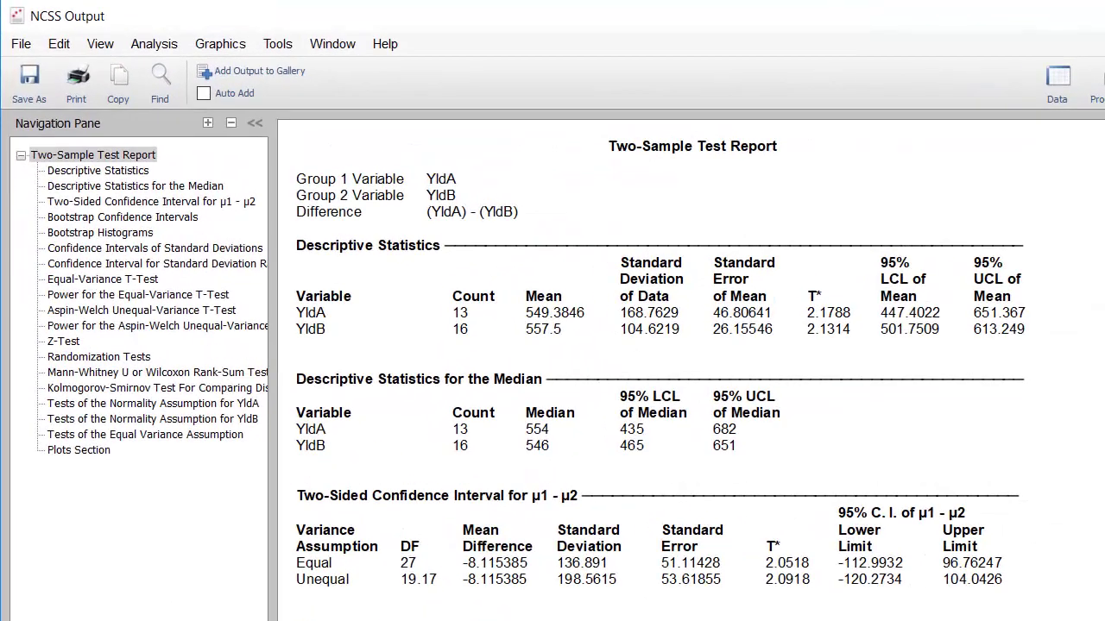
click(62, 372)
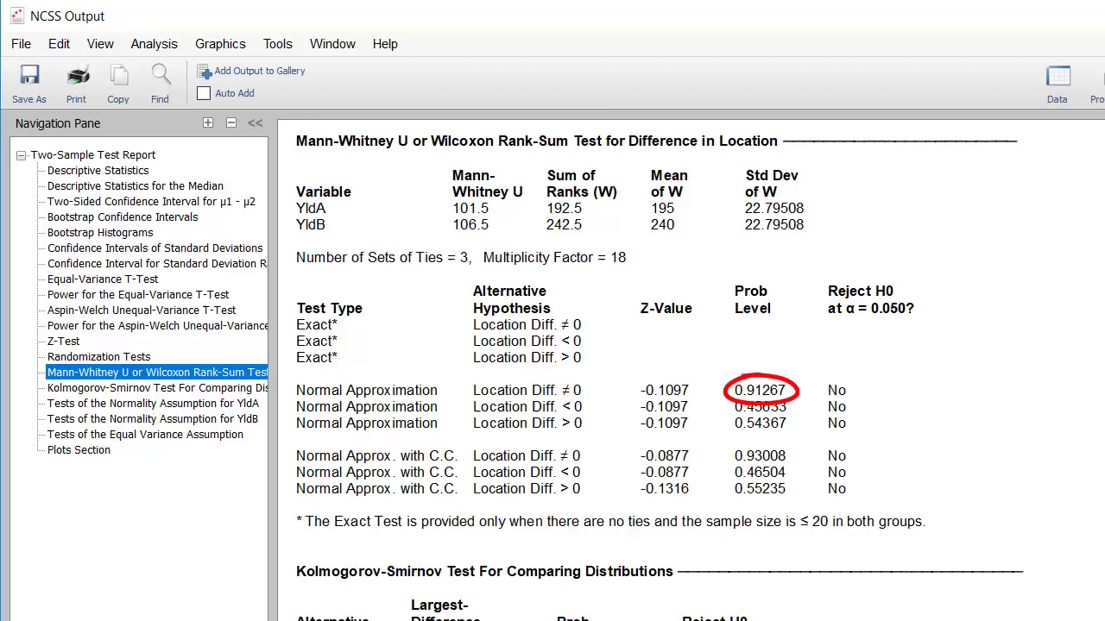
click(73, 450)
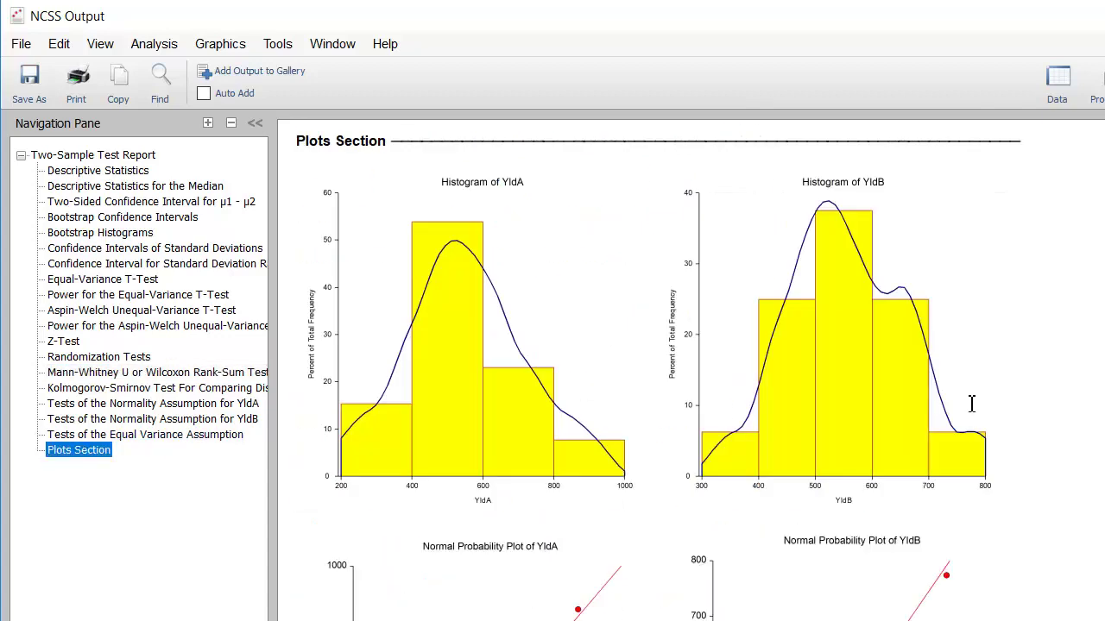
scroll(691, 362, down, 7)
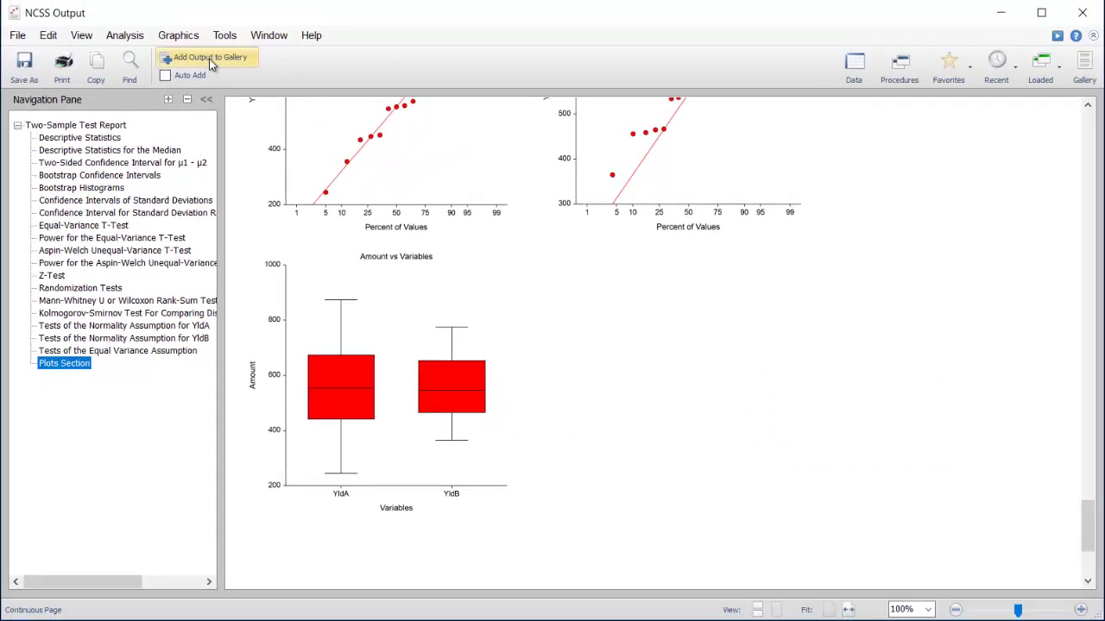
Add the Two-Sample Test Report to the Output Gallery and scroll down to its YldA/YldB box plot.
click(1079, 77)
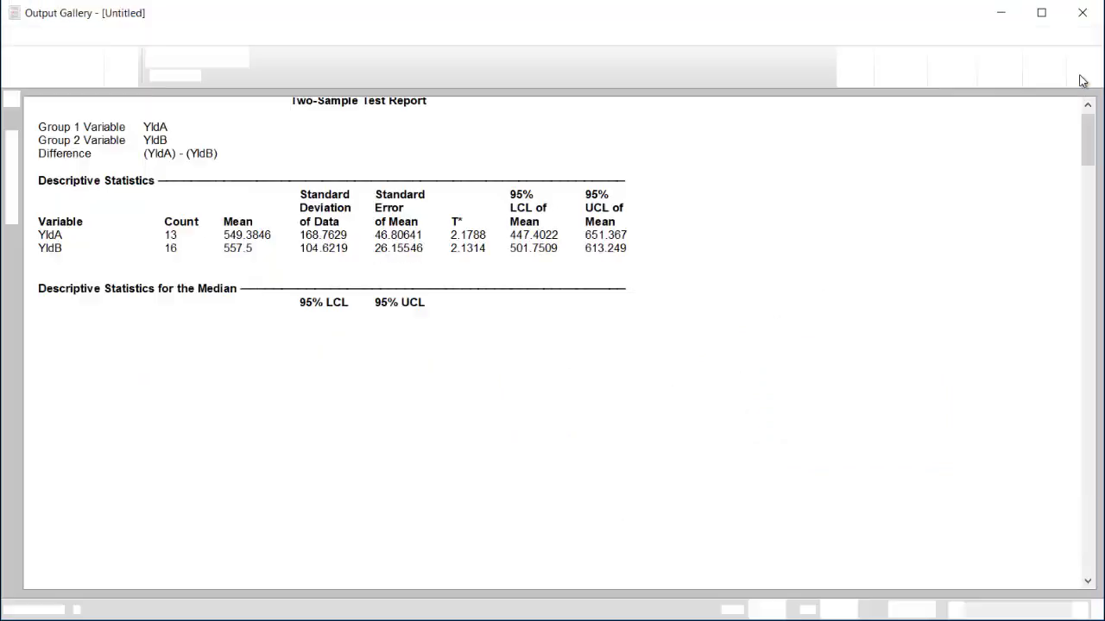
scroll(1088, 145, up, 1)
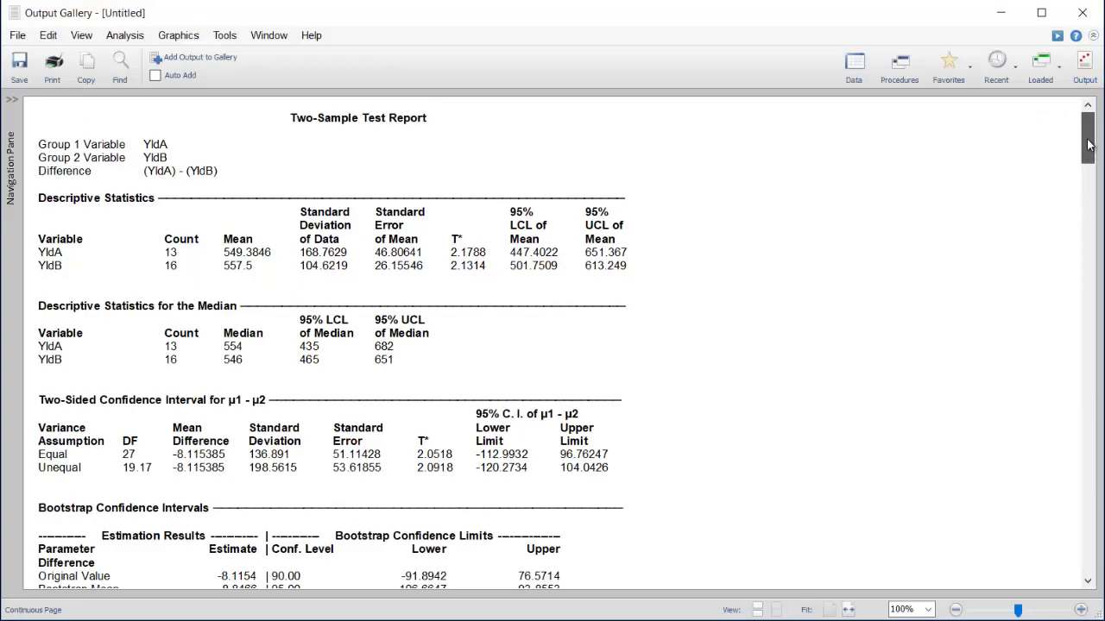
drag(1089, 145, 1097, 559)
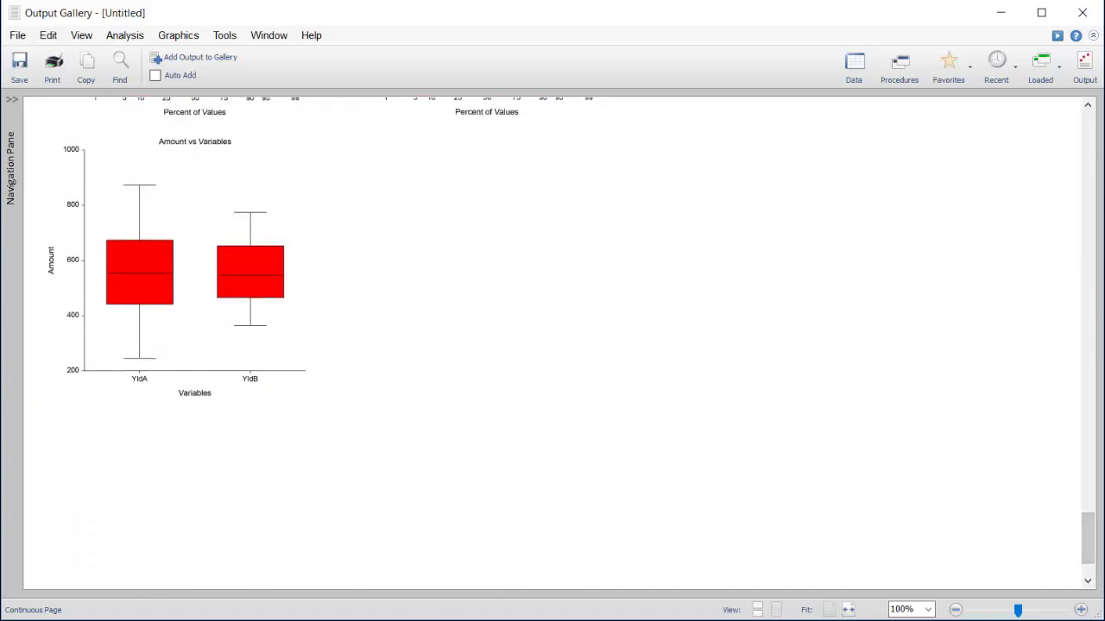